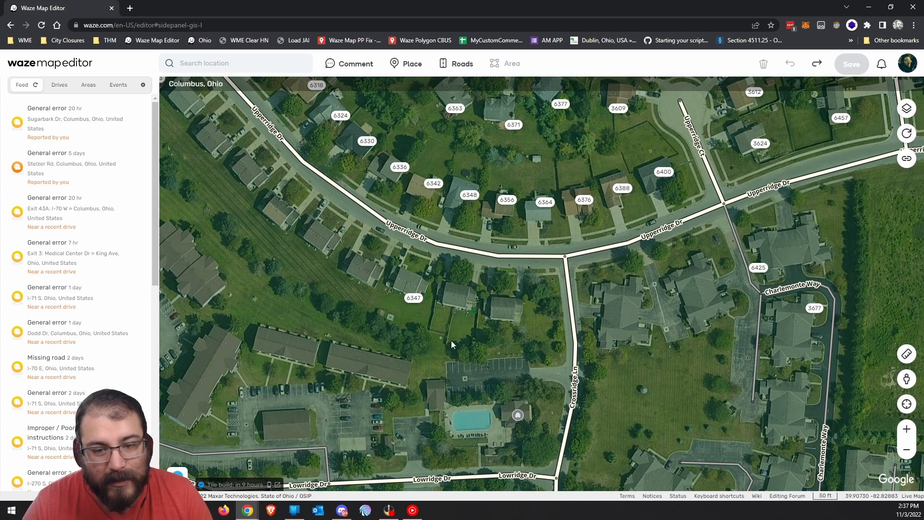
left_click_drag(441, 384, 545, 334)
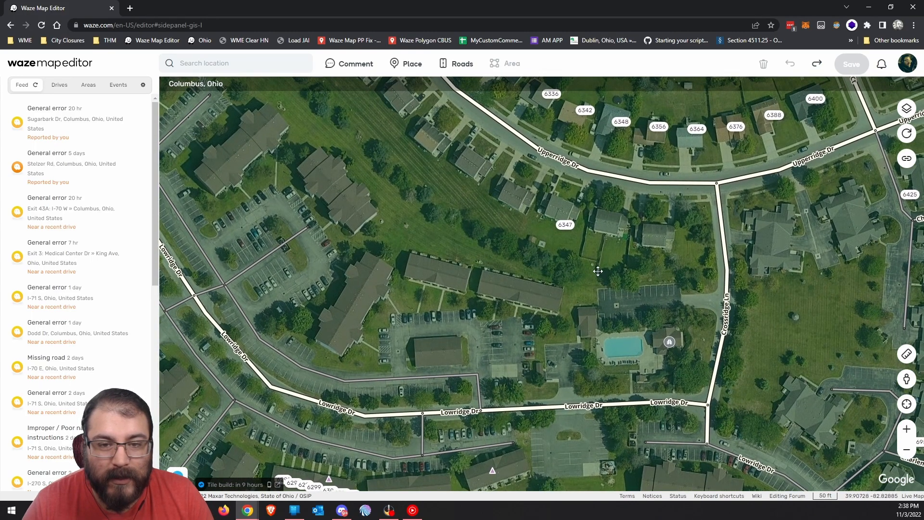
left_click_drag(600, 269, 429, 368)
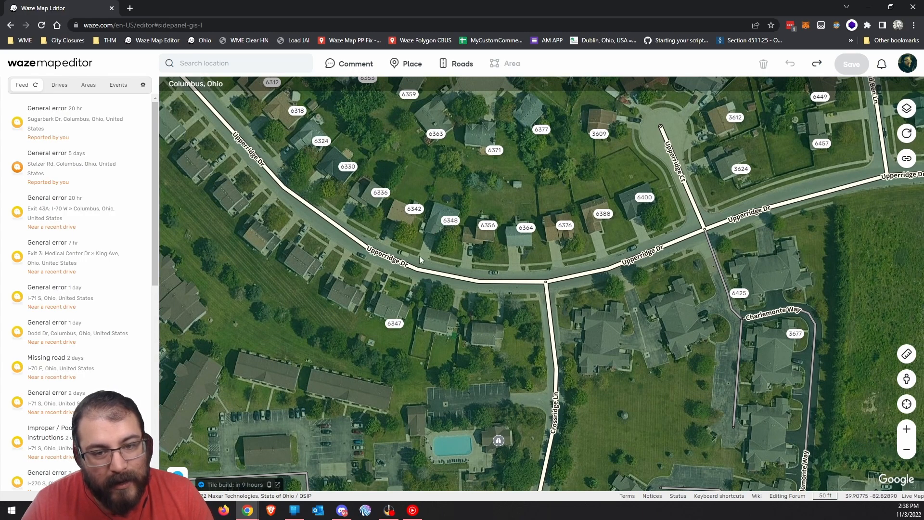
mouse_move(449, 225)
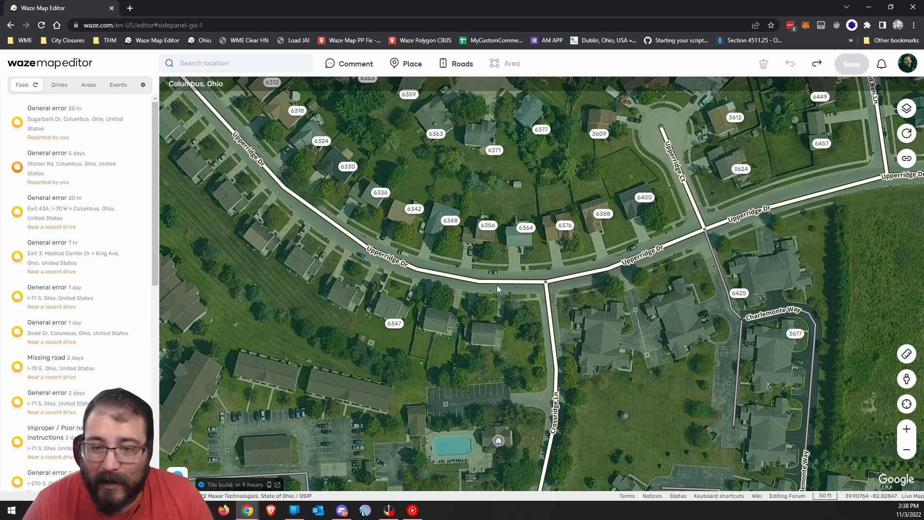
left_click_drag(595, 307, 499, 338)
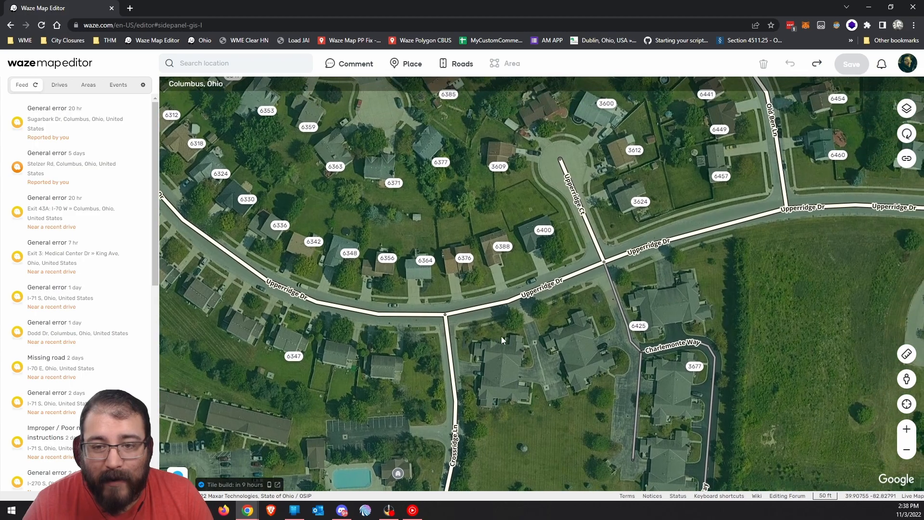
left_click_drag(619, 200, 552, 241)
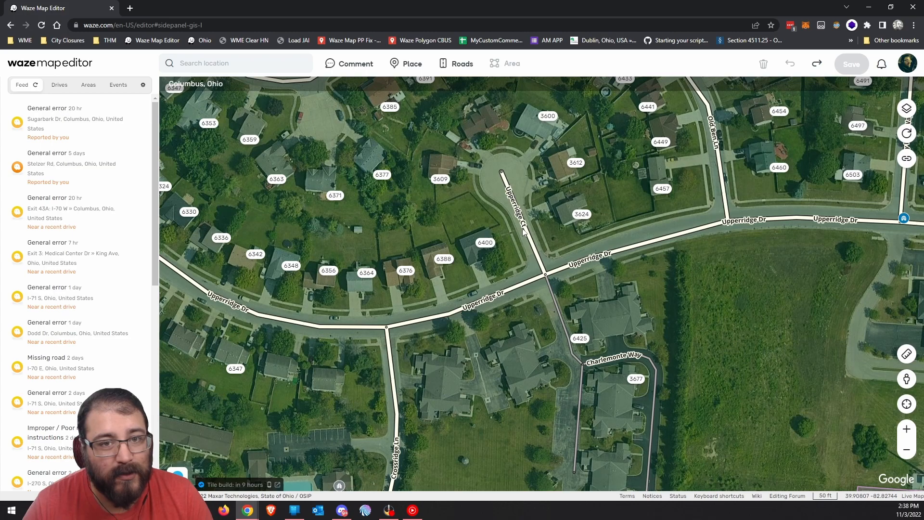
mouse_move(577, 219)
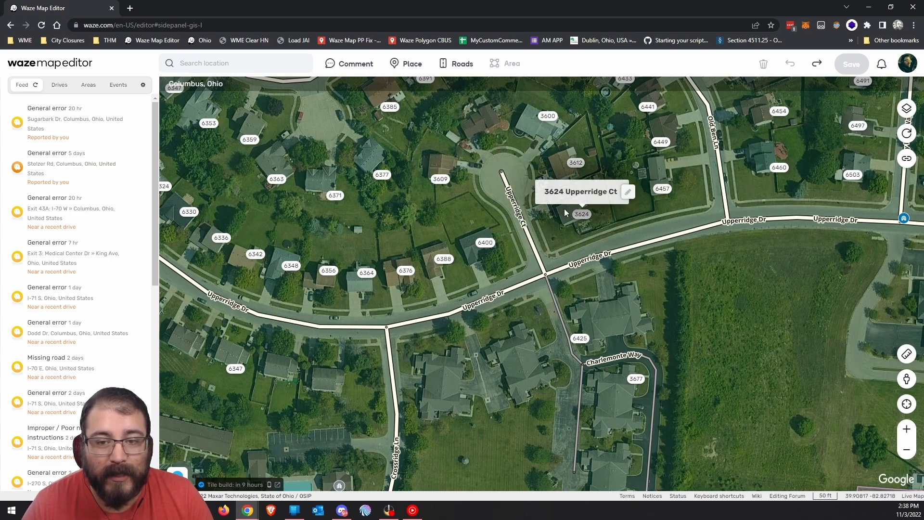
mouse_move(406, 64)
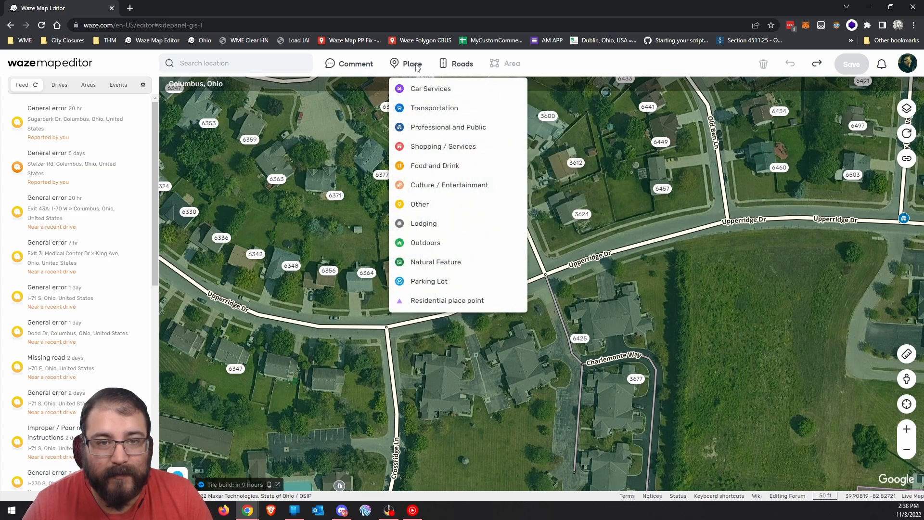
left_click(433, 302)
left_click(565, 214)
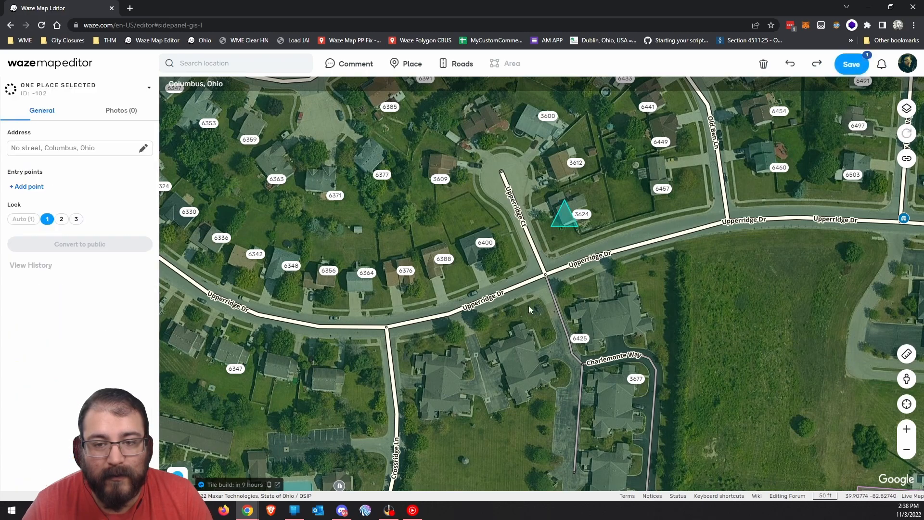
left_click(29, 187)
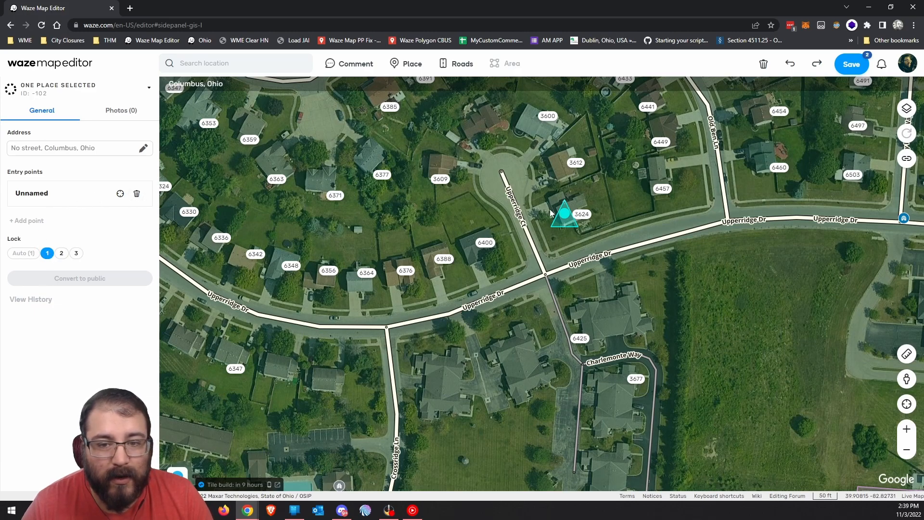
left_click_drag(564, 213, 536, 212)
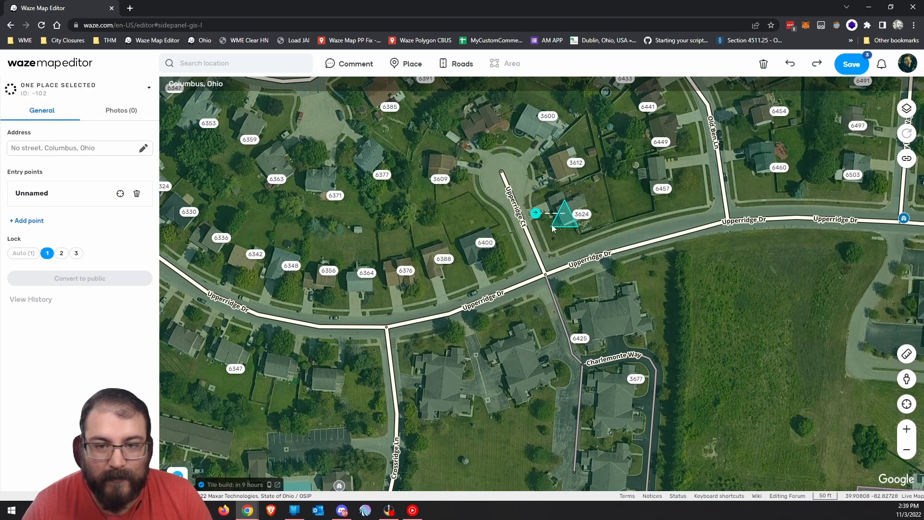
Undo the 3624 place and entry point, then select a 213-ft Lowridge Dr segment.
left_click(789, 70)
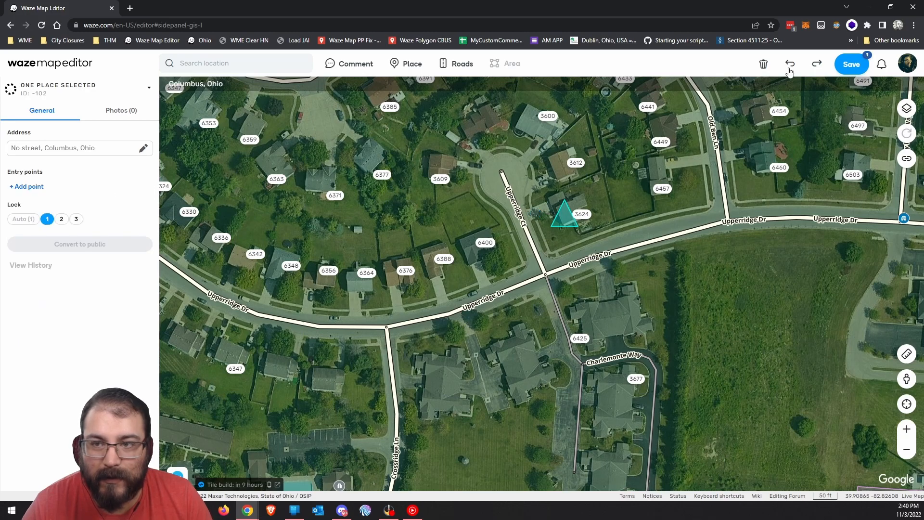
left_click(790, 70)
left_click_drag(283, 482, 621, 289)
left_click_drag(402, 286, 468, 349)
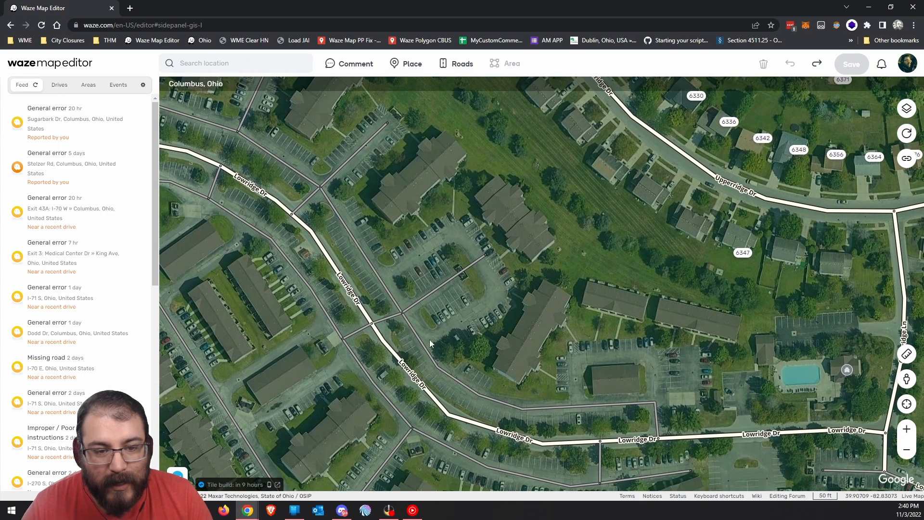
left_click(355, 300)
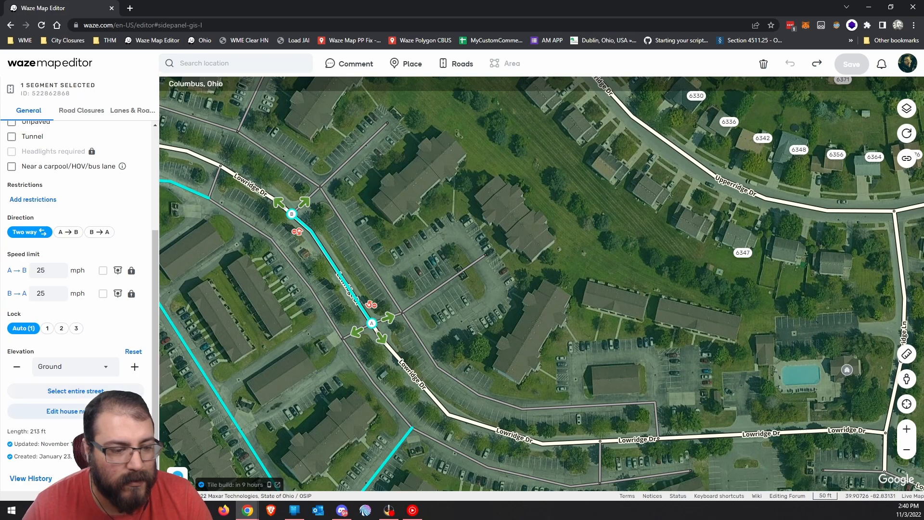
Enter house-number editing and place 1111 on the apartment building, then delete it.
left_click(104, 411)
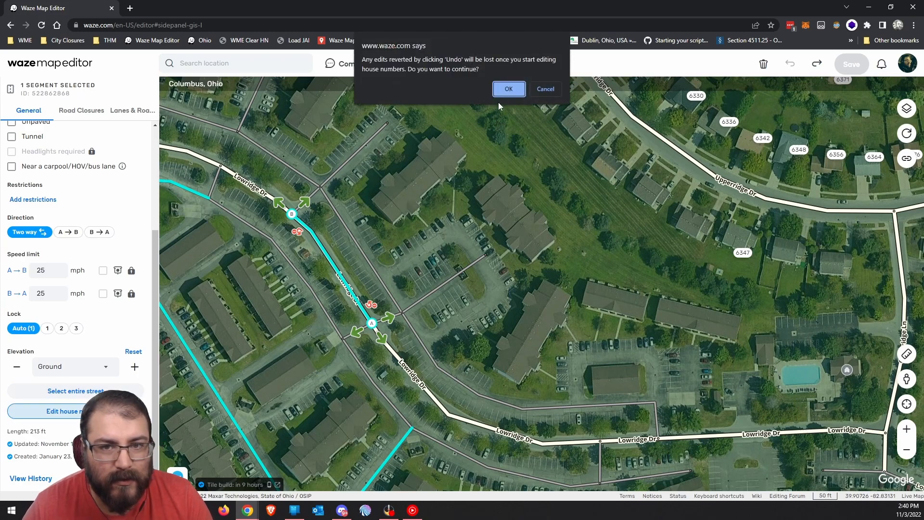
left_click(511, 89)
left_click(369, 66)
left_click(502, 212)
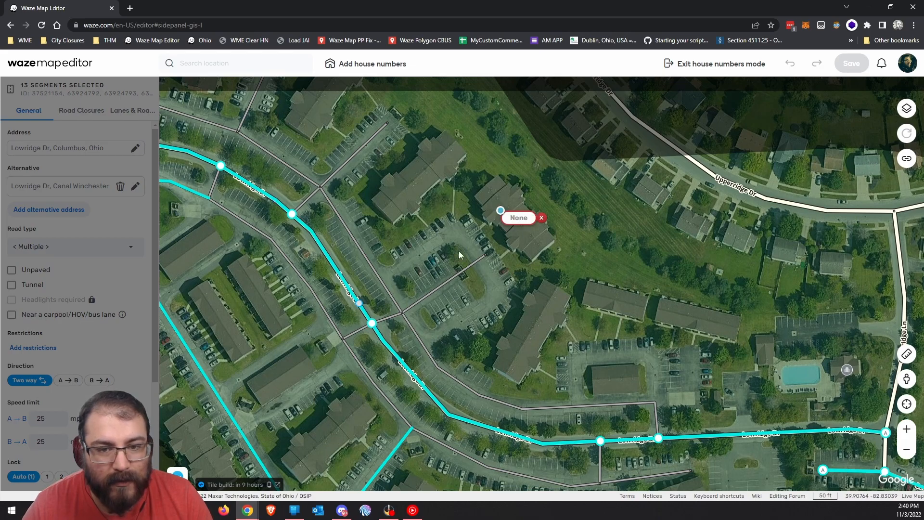
type("1111")
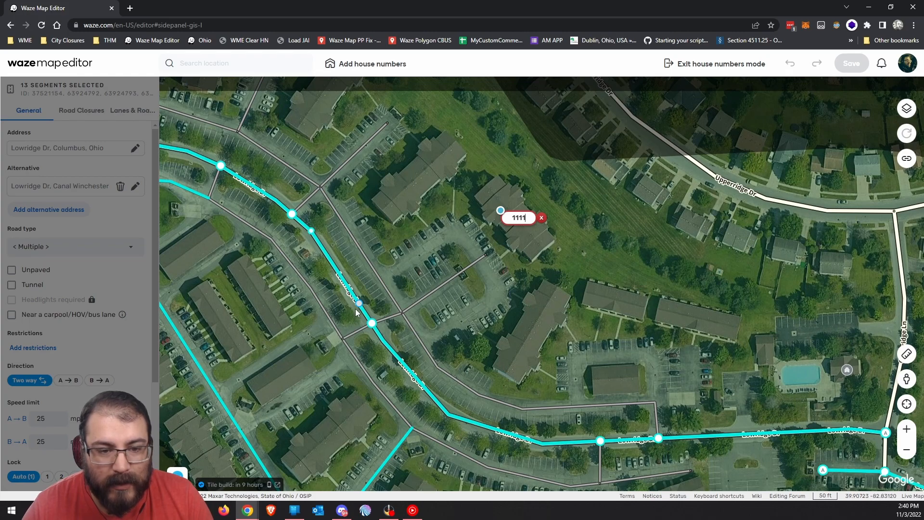
left_click(406, 250)
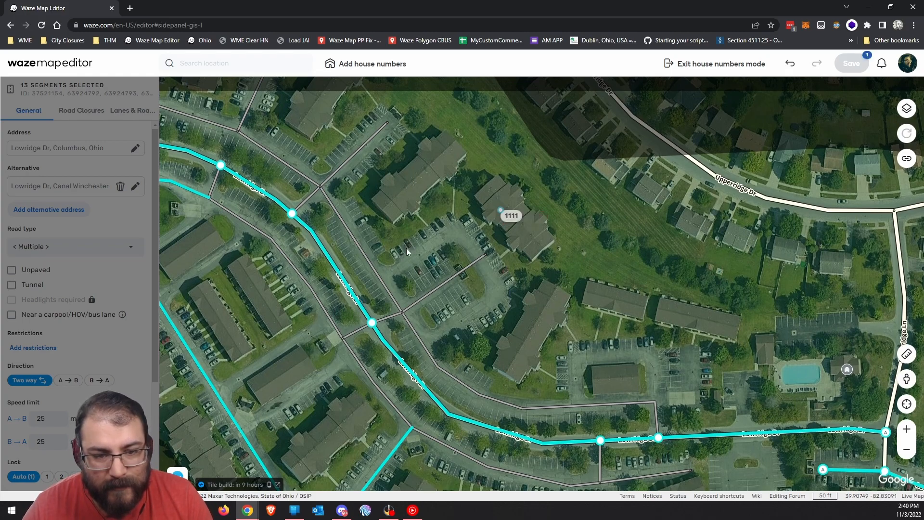
left_click(510, 215)
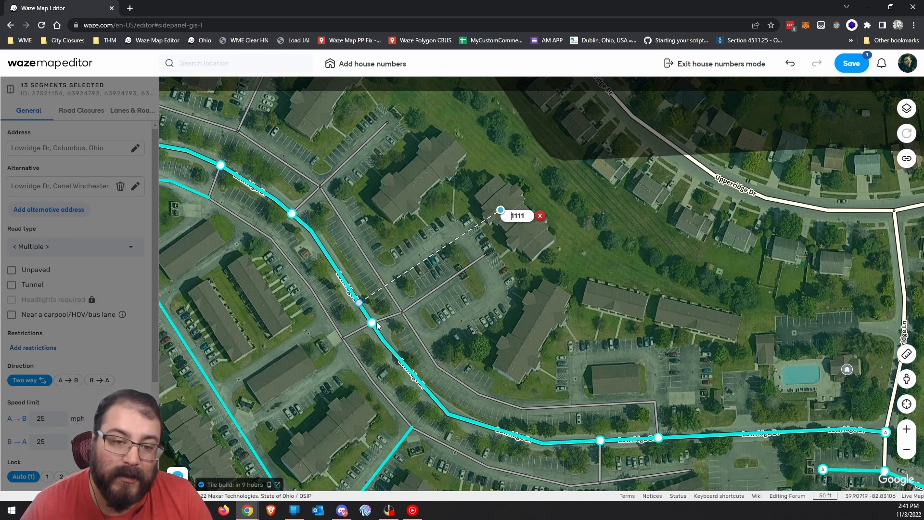
left_click(540, 215)
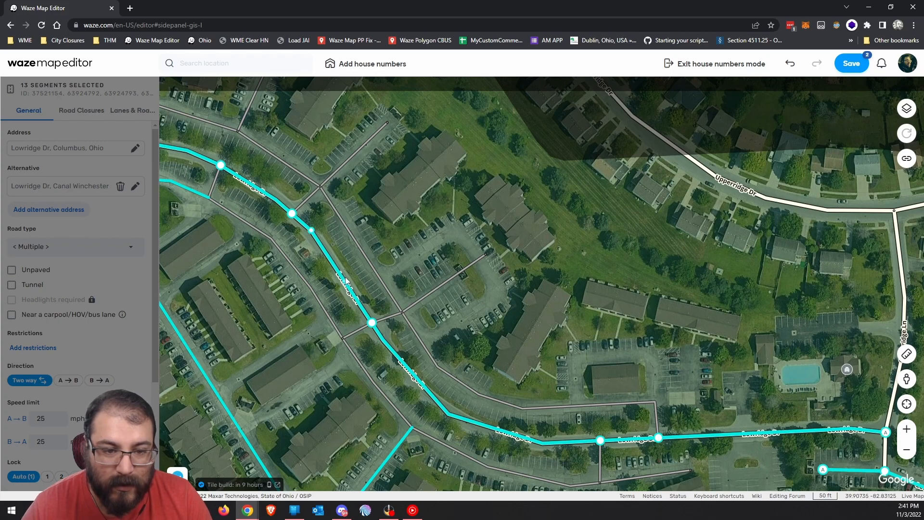
Move the view over the parking lot and exit house-number editing mode.
scroll(357, 297, "up", 2)
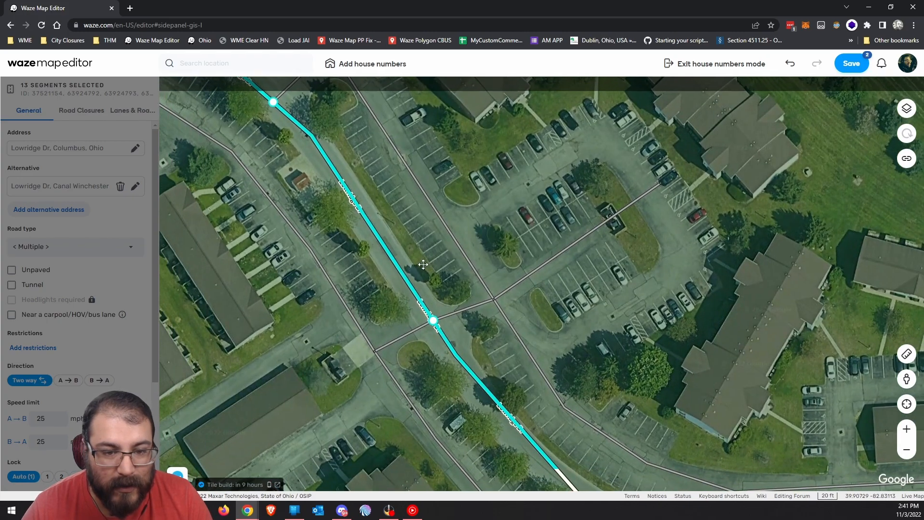
scroll(394, 247, "down", 1)
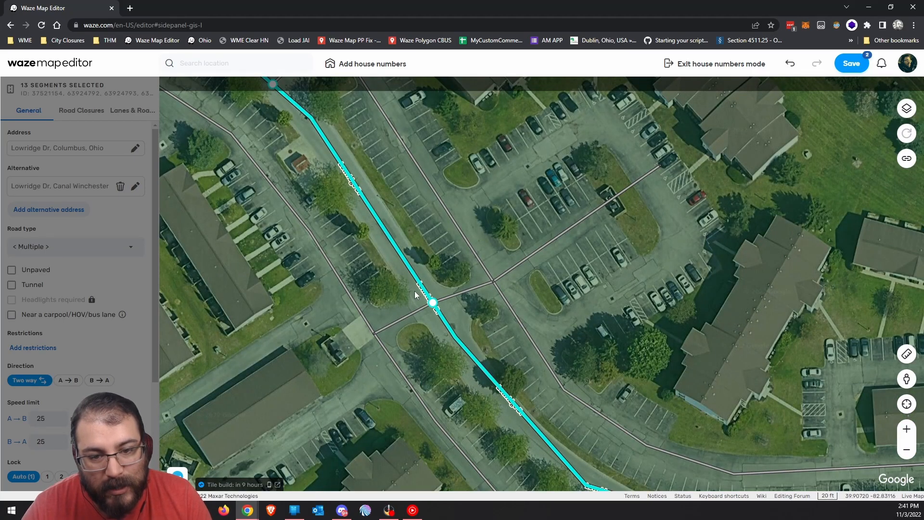
left_click_drag(648, 153, 516, 249)
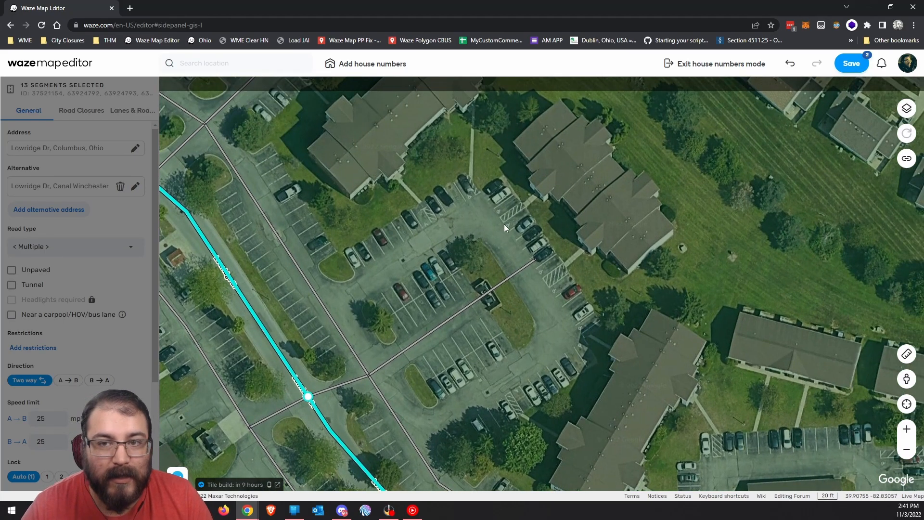
scroll(472, 269, "down", 1)
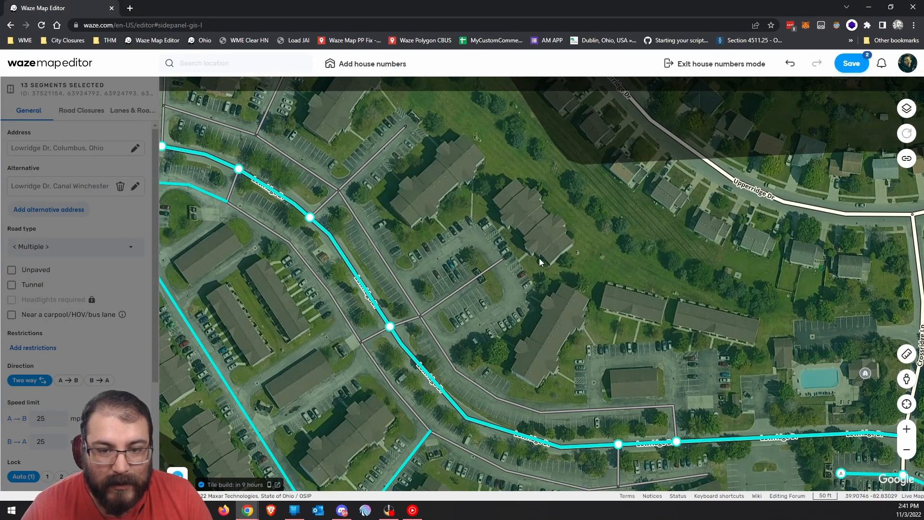
left_click_drag(540, 309, 517, 322)
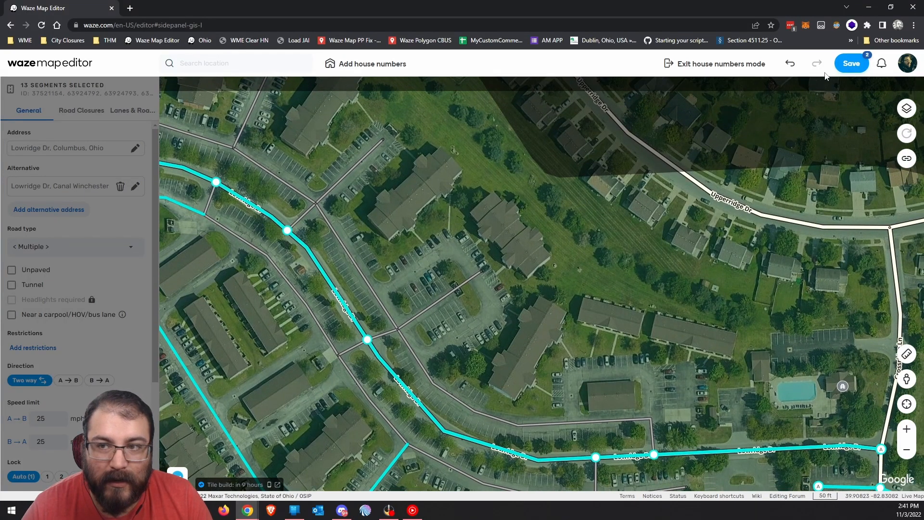
left_click(734, 68)
Add a residential place on the apartment building with an entry point pulled toward the parking lot.
left_click(509, 80)
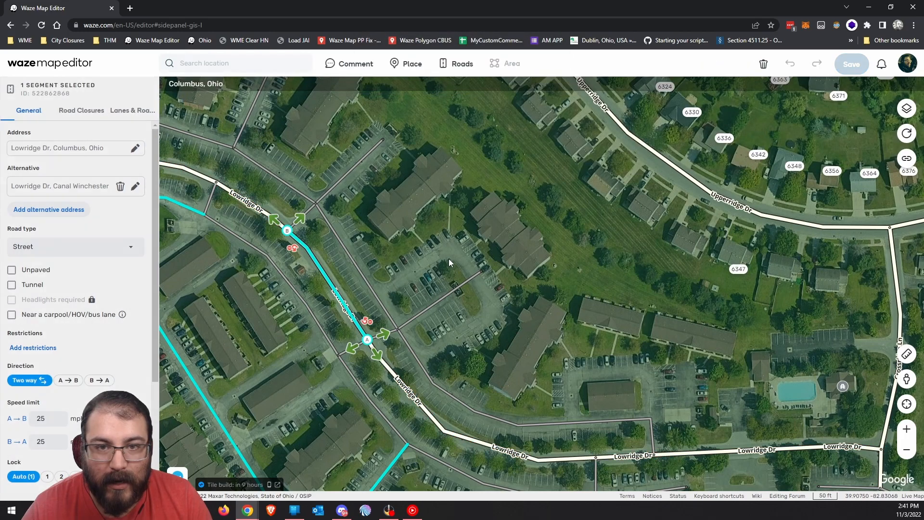
left_click_drag(486, 352, 464, 364)
left_click(472, 347)
mouse_move(418, 65)
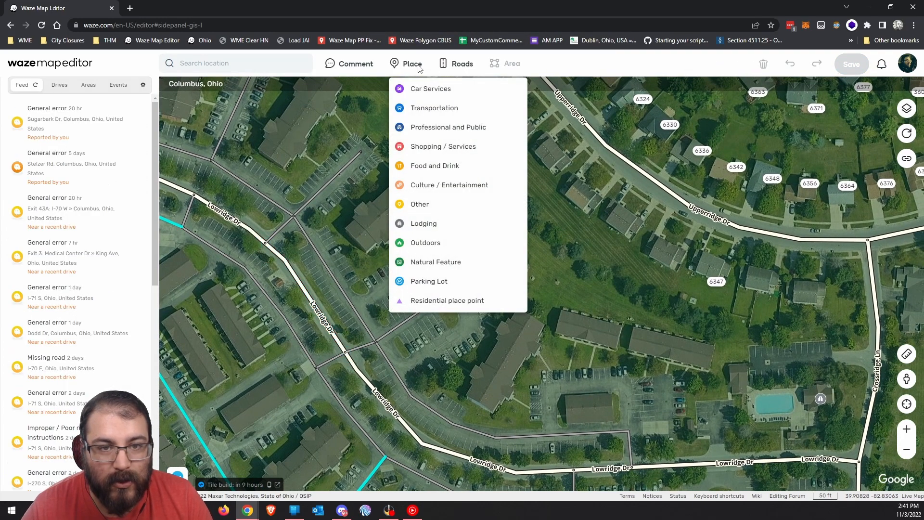
left_click(448, 300)
left_click(488, 251)
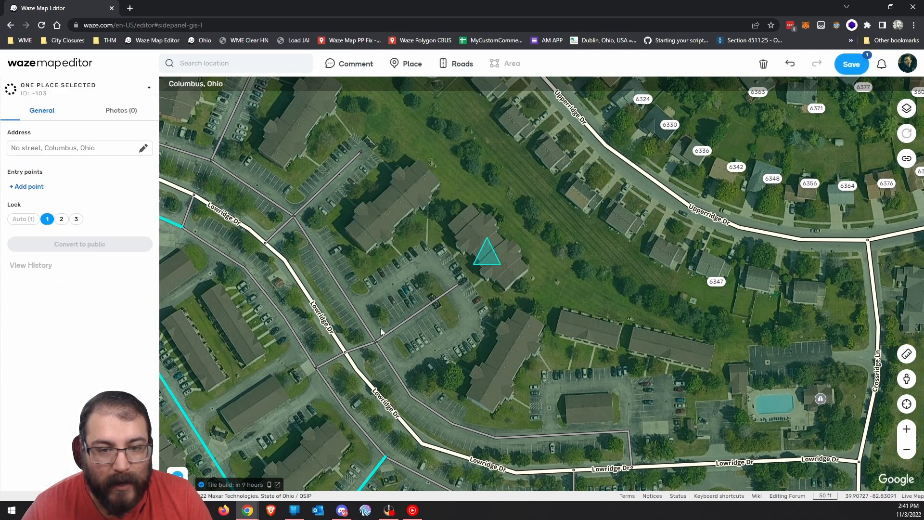
left_click(36, 187)
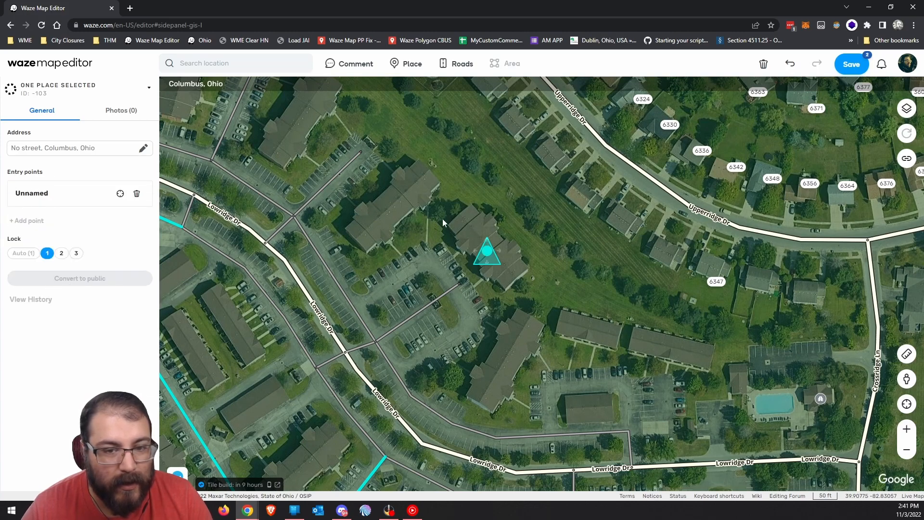
left_click_drag(491, 253, 445, 277)
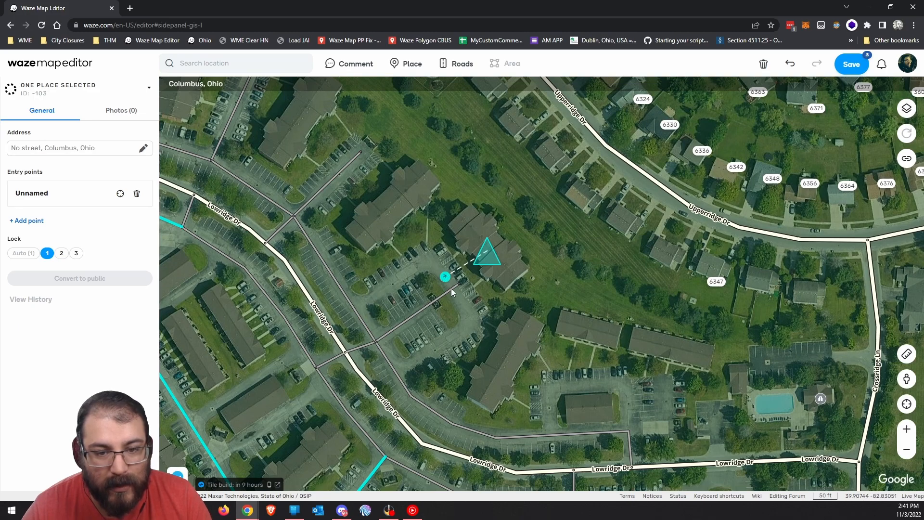
Recentre the new place and open its address fields for editing.
scroll(451, 288, "up", 1)
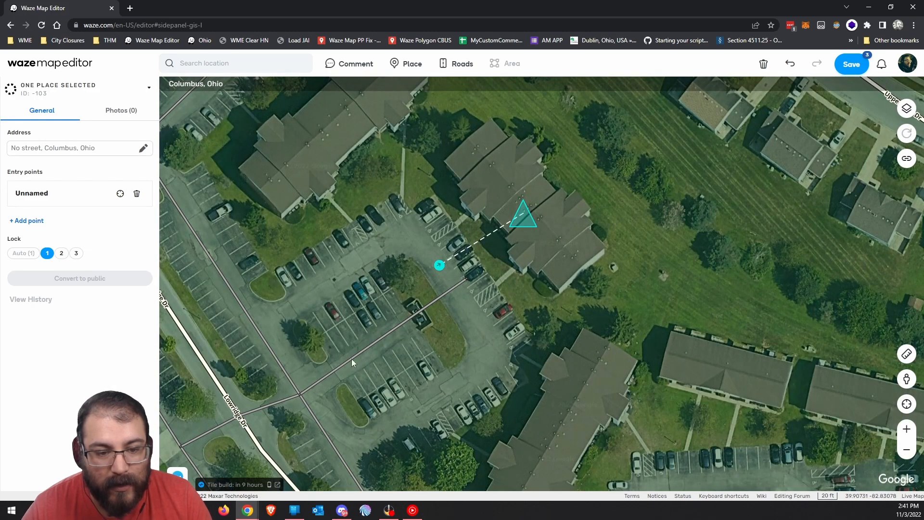
left_click_drag(365, 423, 461, 369)
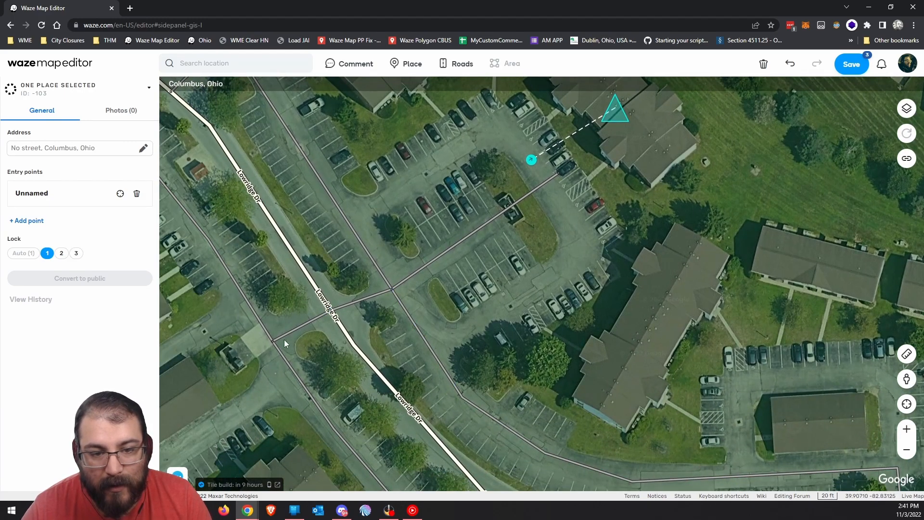
left_click_drag(591, 156, 509, 245)
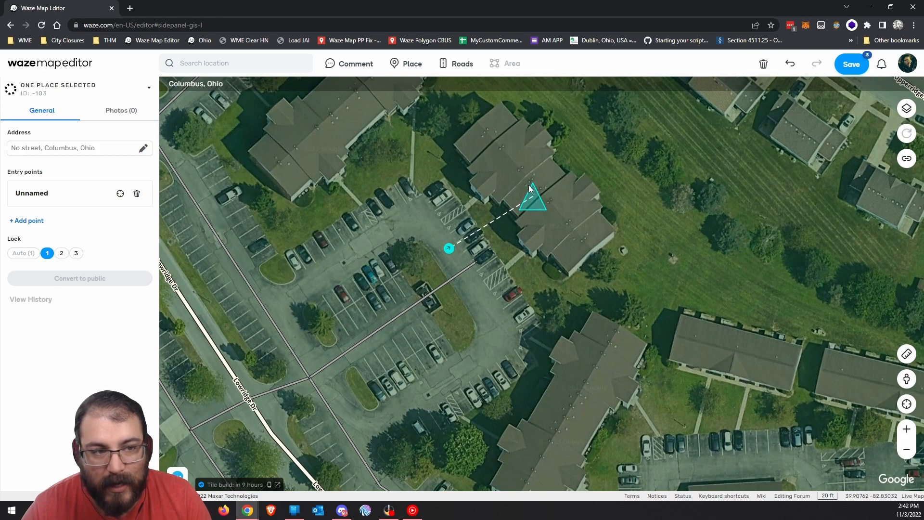
left_click(28, 150)
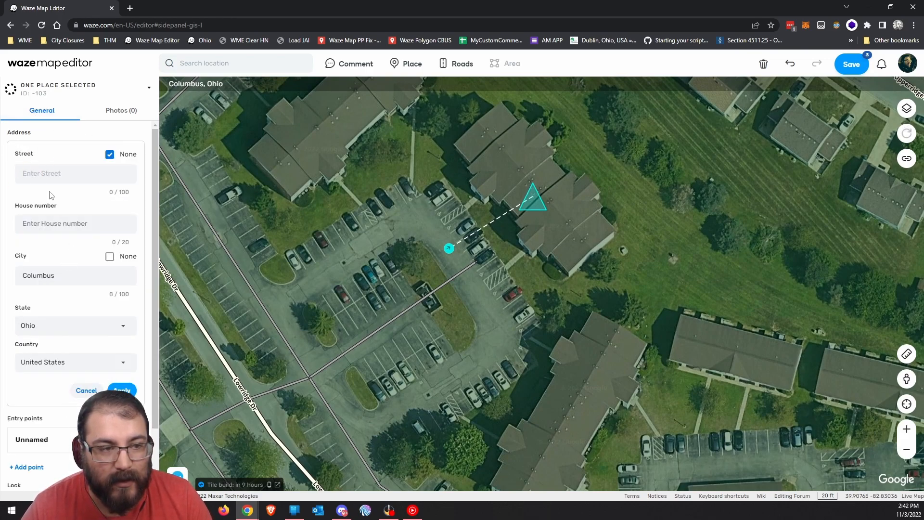
Cancel the address edit and zoom out to look over the Upperridge Dr houses.
left_click(86, 391)
left_click_drag(498, 274, 476, 254)
scroll(510, 286, "down", 1)
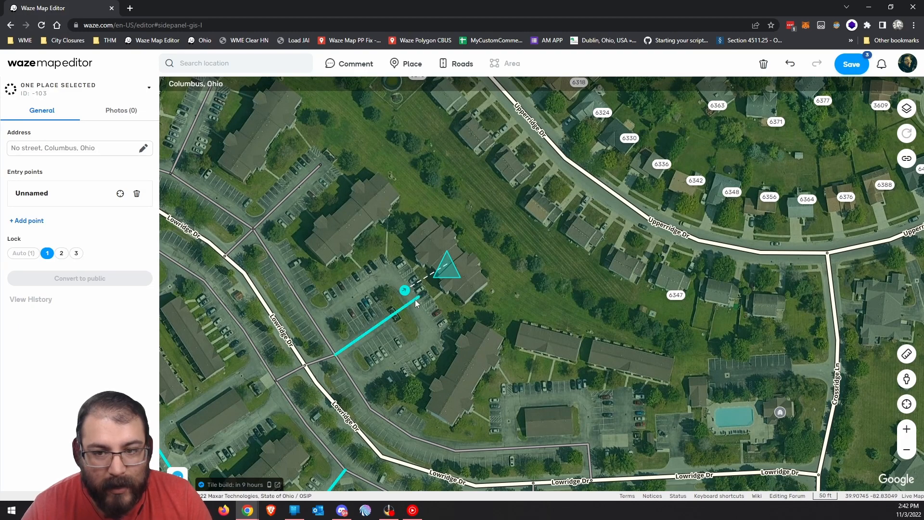
left_click_drag(750, 305, 467, 287)
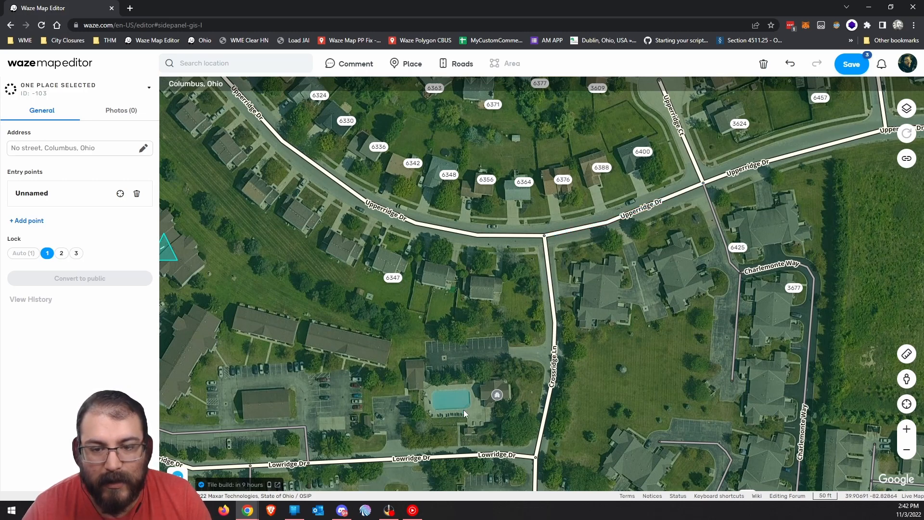
left_click_drag(387, 340, 639, 350)
left_click_drag(617, 267, 516, 333)
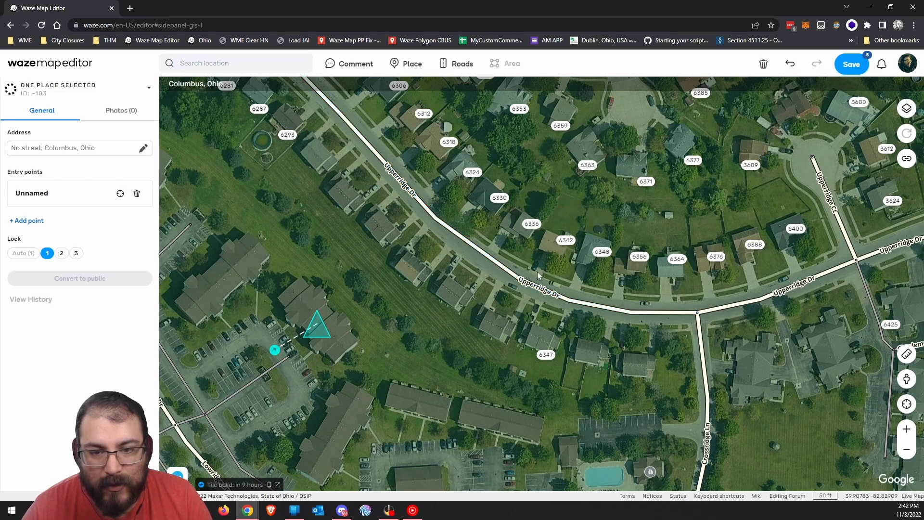
left_click_drag(392, 415, 529, 348)
Deselect the place and centre the apartments along Lowridge Dr.
left_click(427, 410)
left_click_drag(398, 406, 531, 337)
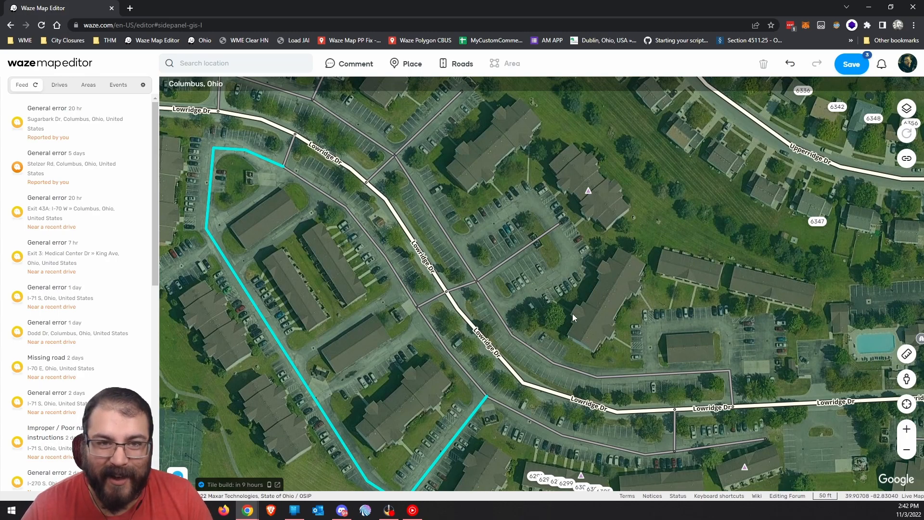
left_click_drag(585, 302, 536, 326)
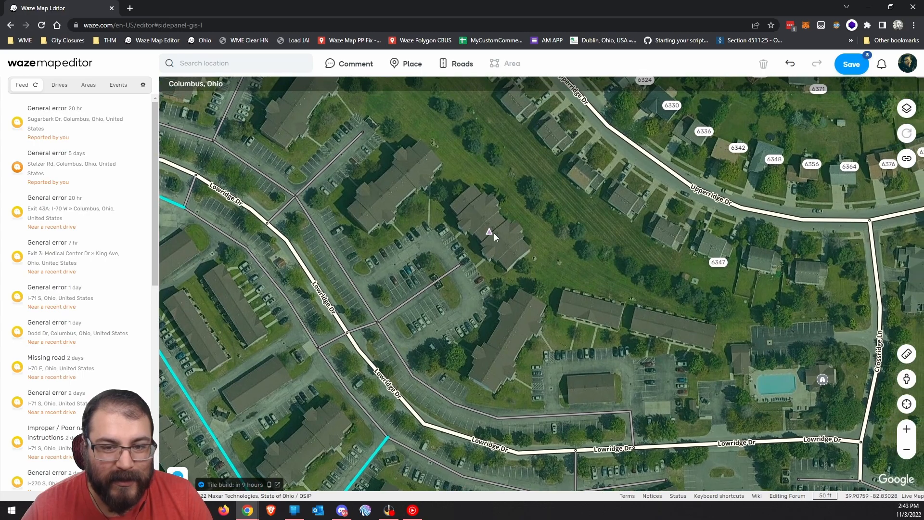
Select Lowridge Dr, undo the pending place edits, and enter house-number editing for its 13 segments.
left_click(323, 300)
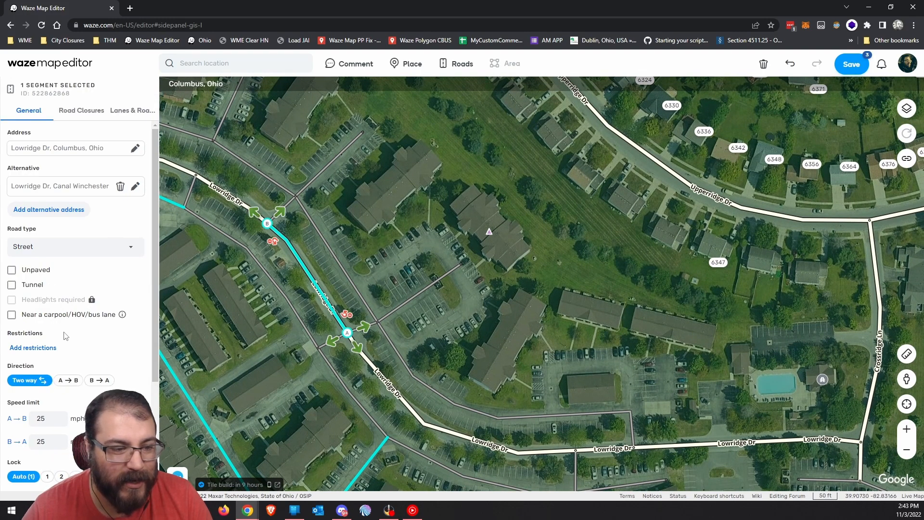
scroll(65, 334, "down", 3)
left_click(790, 64)
left_click(790, 64)
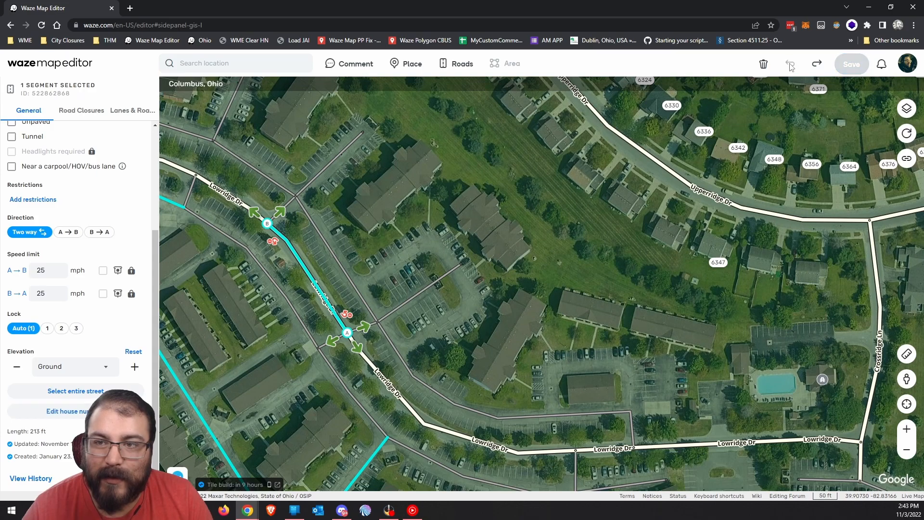
left_click(65, 412)
left_click(509, 88)
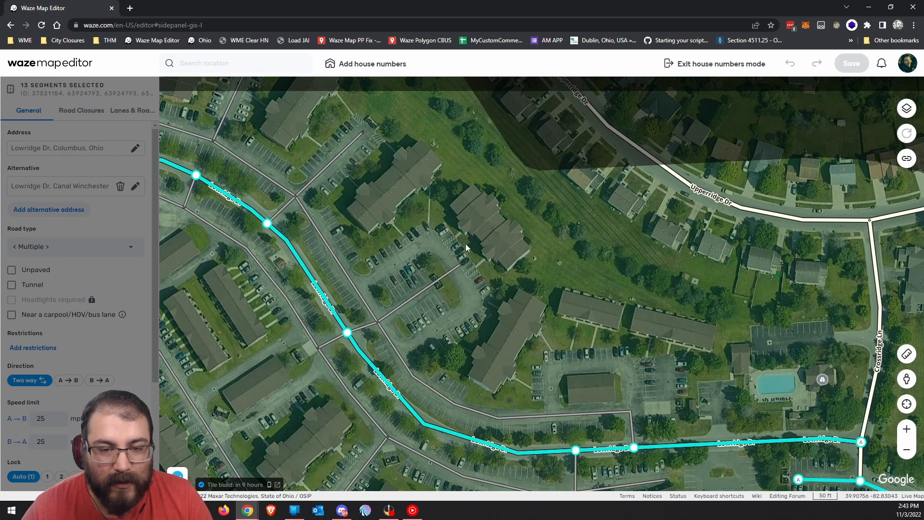
Place house numbers 1111, 112 and 113 on three apartment buildings, from east to west.
left_click(474, 219)
type("1111")
key("Return")
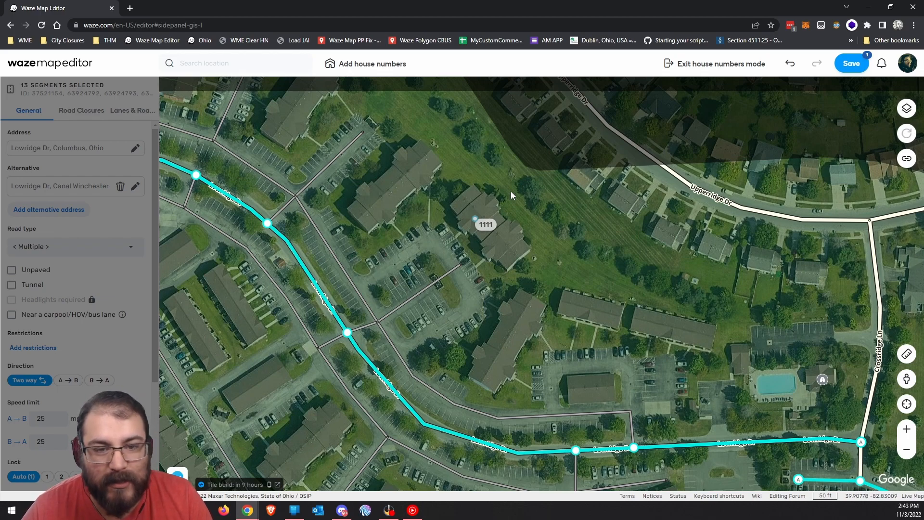
left_click(392, 224)
type("112")
key("Return")
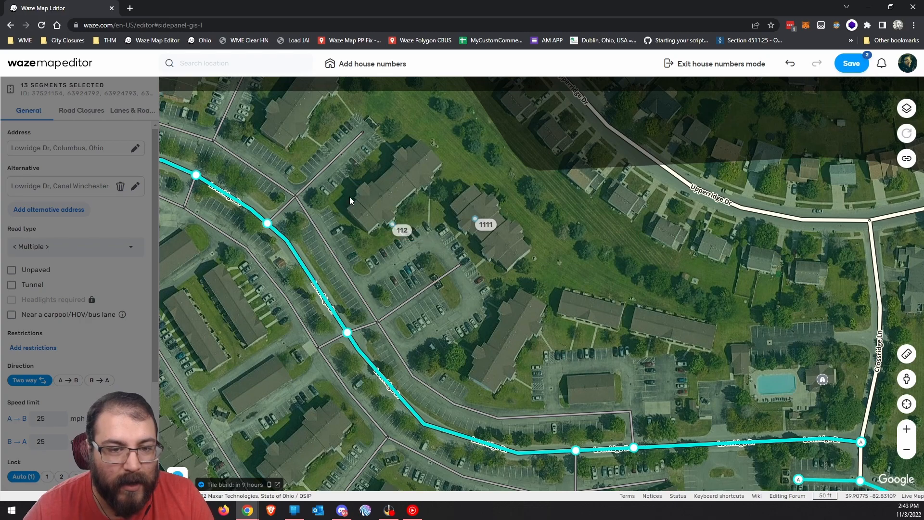
left_click(350, 197)
type("113")
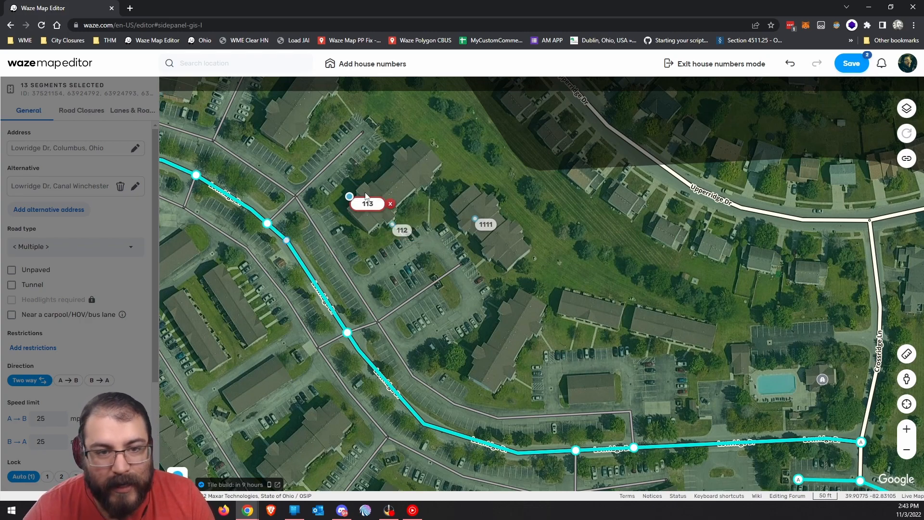
key("Return")
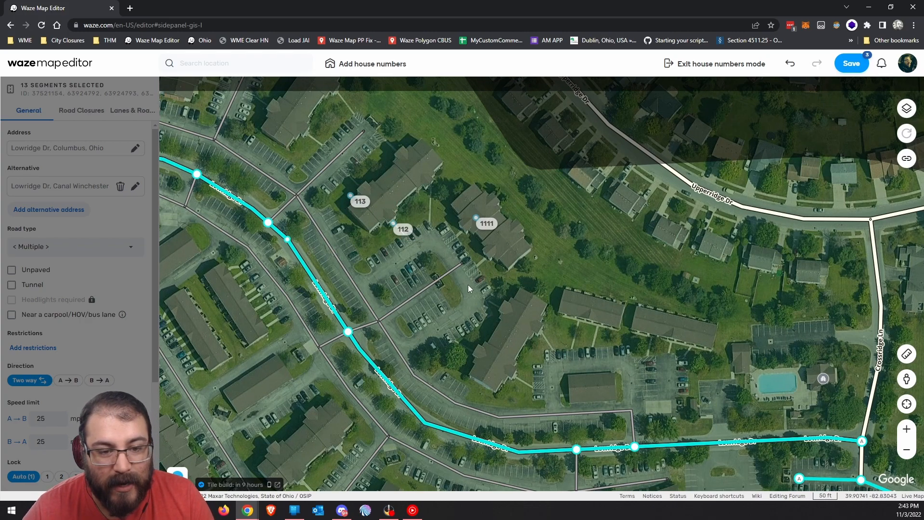
Follow Lowridge Dr east and centre its junction with Gender Rd and Dorothy's Pond Ln.
left_click_drag(469, 282, 589, 344)
left_click_drag(286, 292, 556, 337)
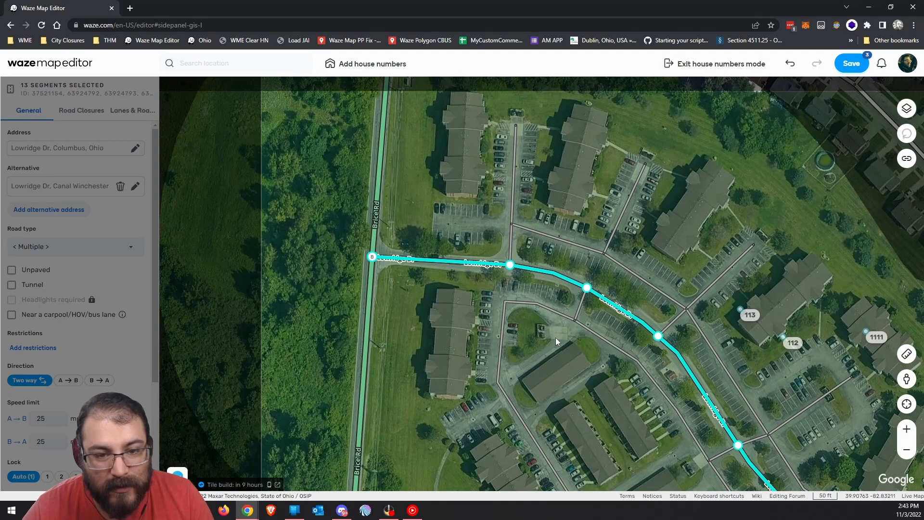
left_click_drag(607, 404, 319, 213)
left_click_drag(646, 293, 275, 231)
left_click_drag(687, 338, 458, 204)
left_click_drag(781, 277, 422, 207)
left_click_drag(576, 252, 426, 209)
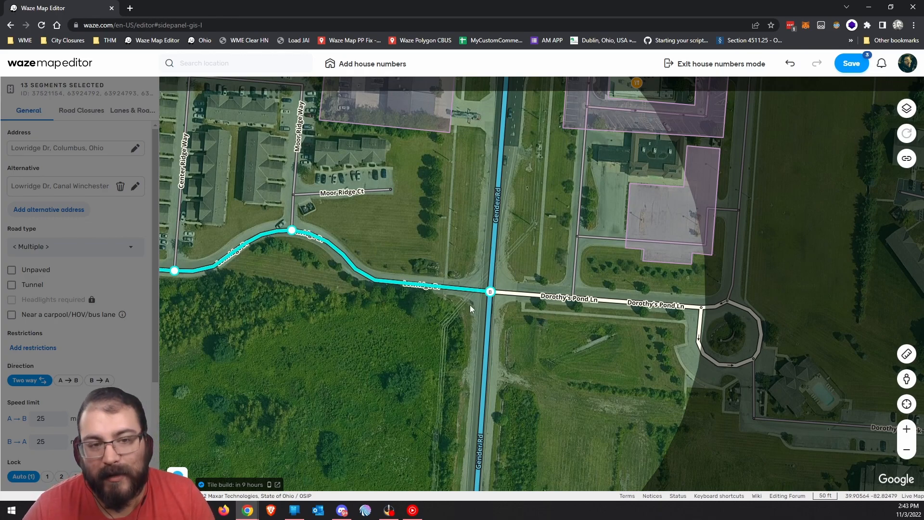
left_click_drag(349, 320, 579, 420)
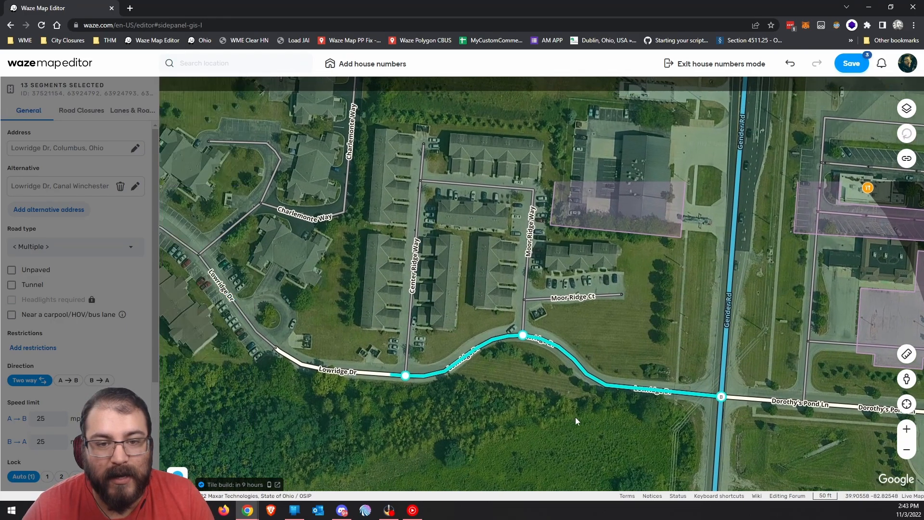
left_click_drag(344, 261, 506, 293)
left_click_drag(805, 395, 554, 308)
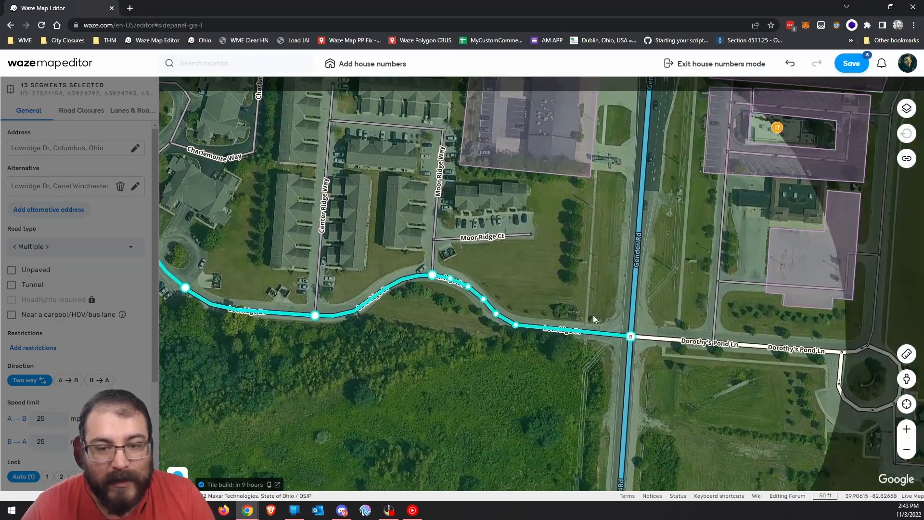
left_click_drag(602, 292, 474, 269)
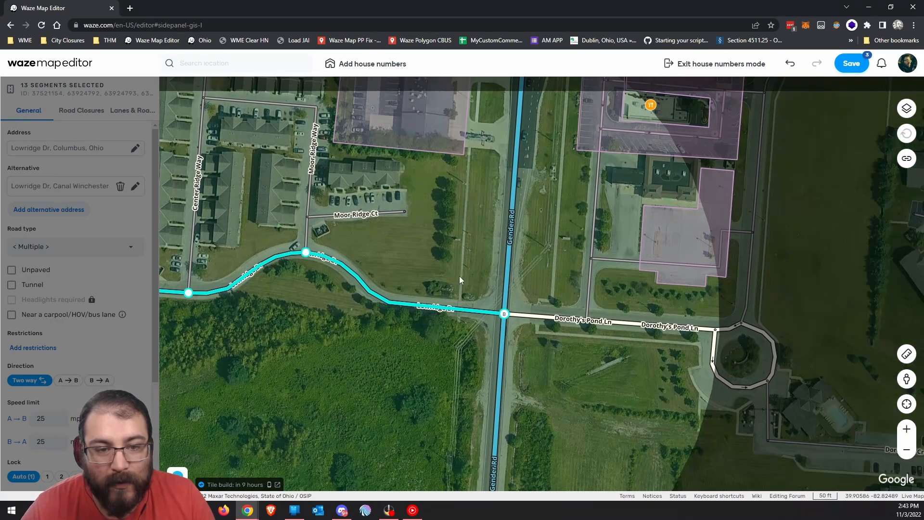
left_click_drag(351, 219, 309, 206)
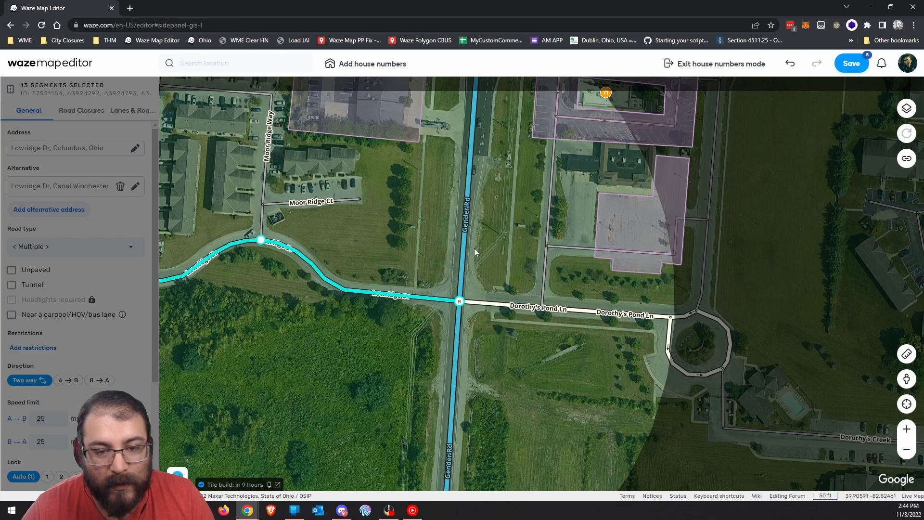
Place house numbers 115 and 116 near Dorothy's Pond Ln.
left_click(525, 224)
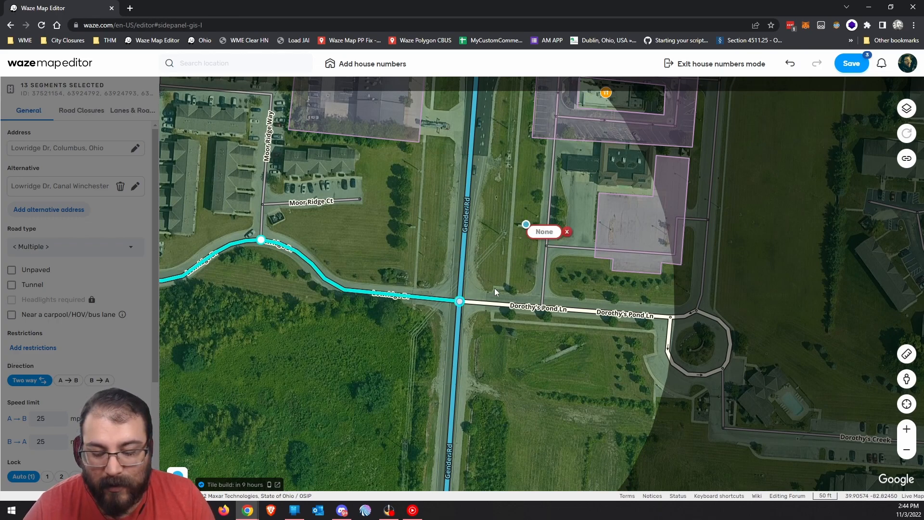
type("115")
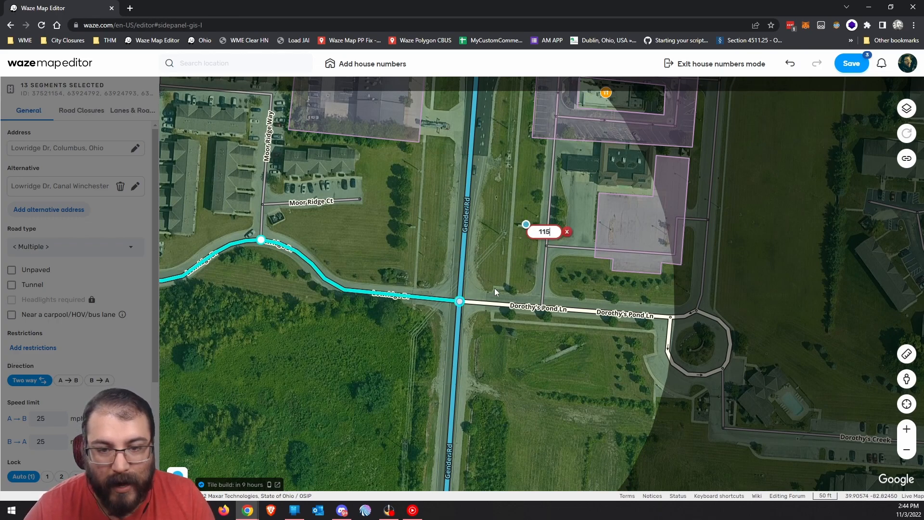
key("Return")
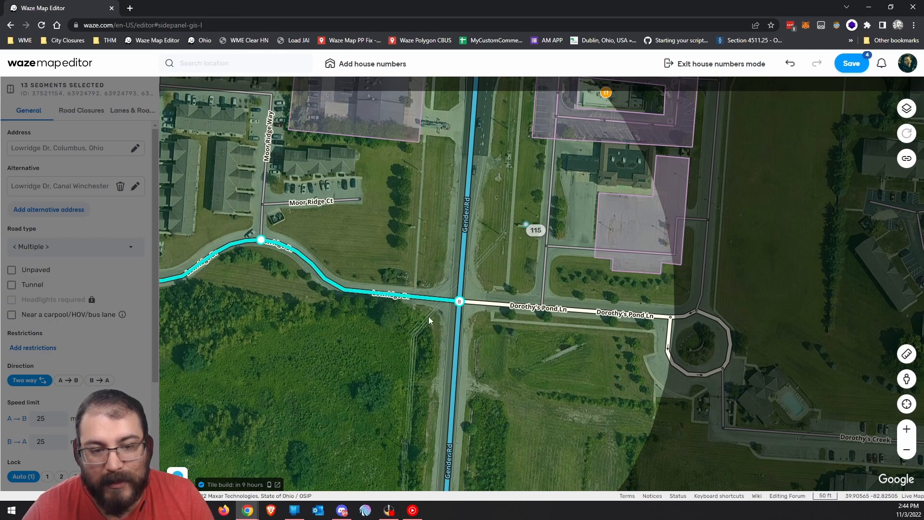
left_click(537, 230)
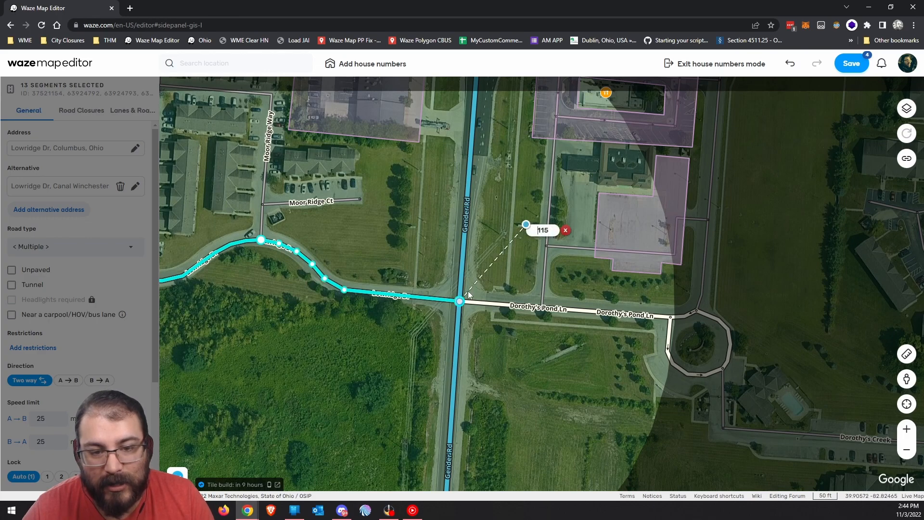
left_click_drag(543, 252, 543, 252)
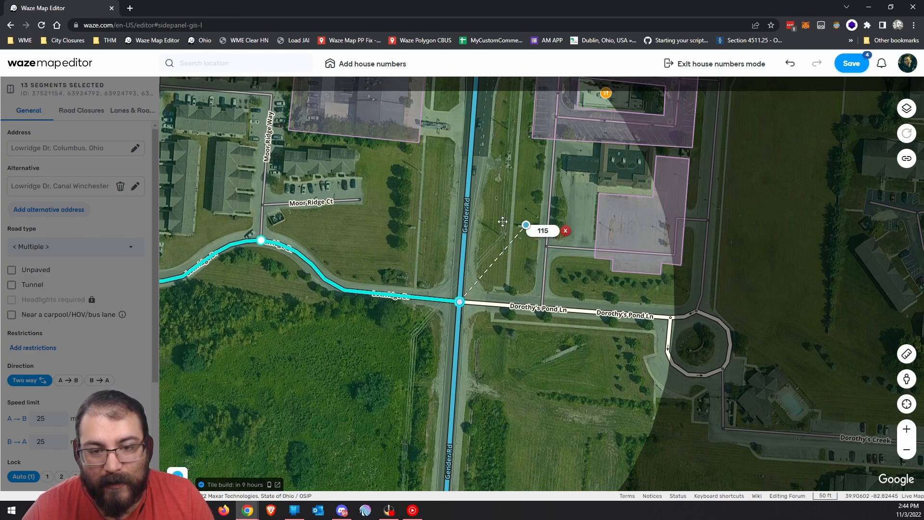
left_click(580, 231)
type("116")
key("Return")
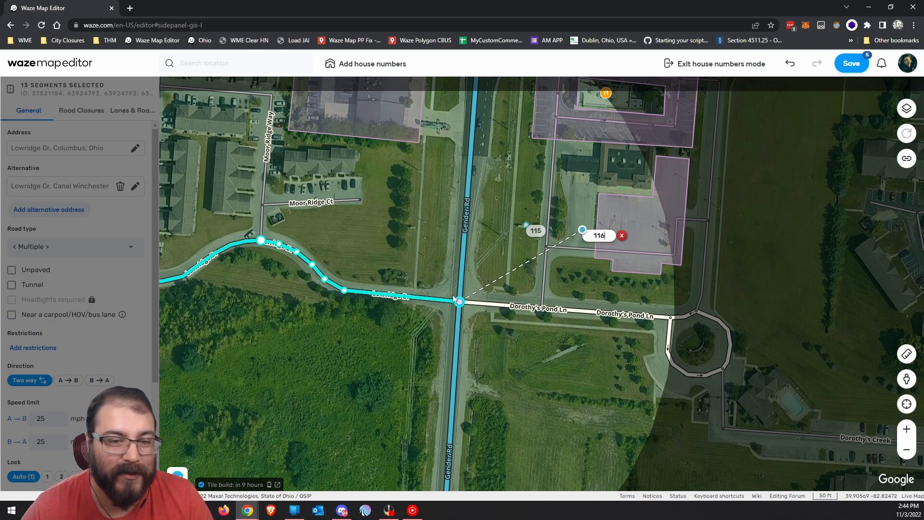
left_click(400, 230)
Delete house numbers 115 and 116, then pan back to the Lowridge Dr and Crossridge Ln junction.
left_click(565, 236)
left_click(621, 237)
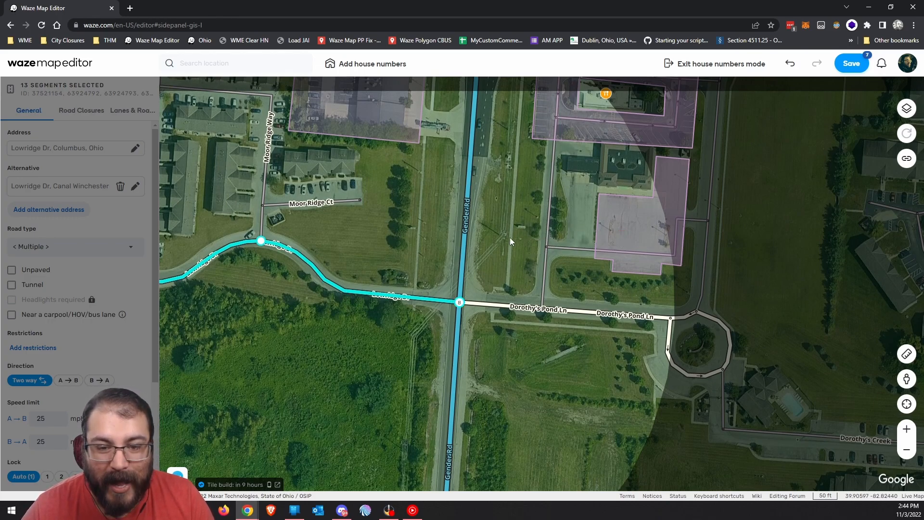
left_click_drag(315, 216, 500, 250)
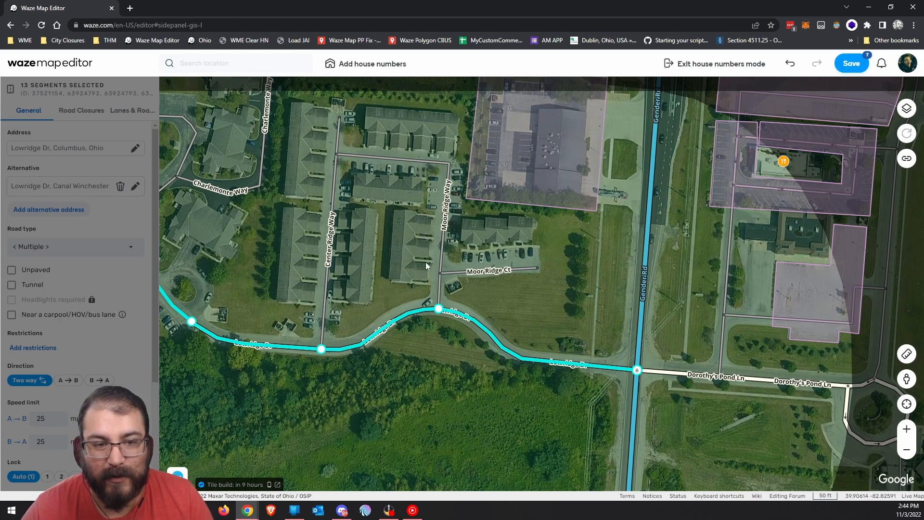
left_click_drag(395, 262, 500, 270)
left_click_drag(285, 278, 497, 322)
left_click_drag(425, 211, 540, 324)
left_click_drag(468, 267, 580, 336)
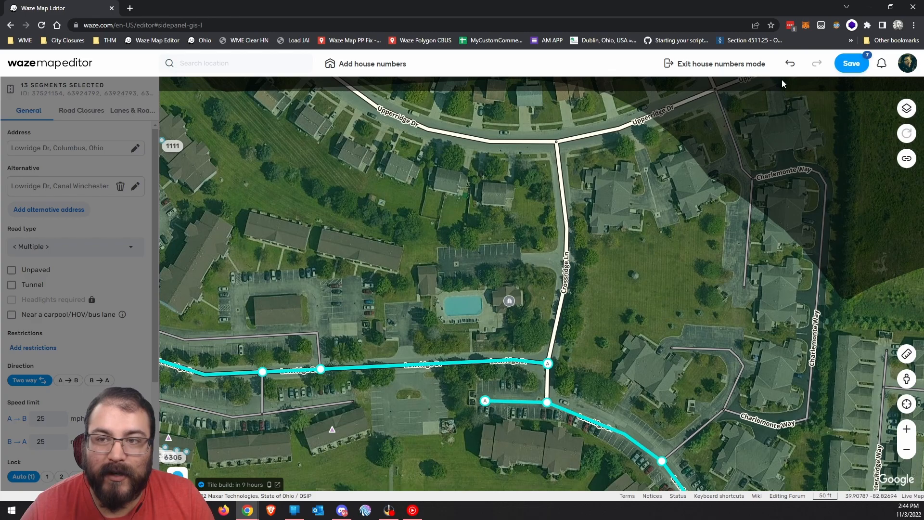
Exit house-number mode, discarding the unsaved numbers, then switch to the Brave browser window.
left_click(711, 64)
left_click(508, 77)
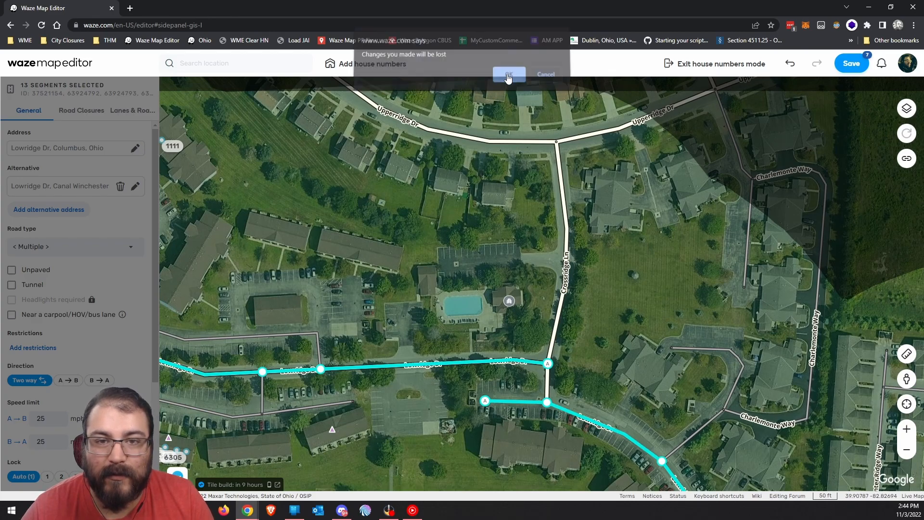
left_click_drag(405, 223, 347, 374)
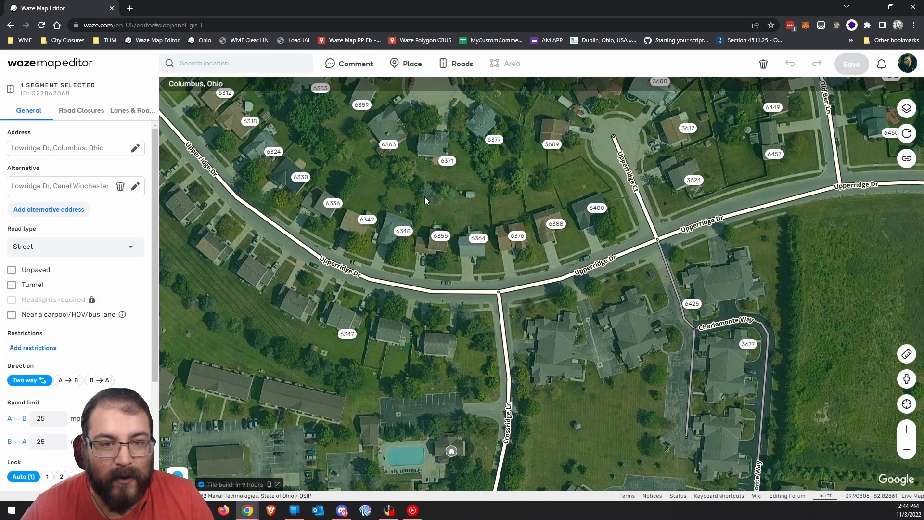
left_click_drag(424, 197, 417, 255)
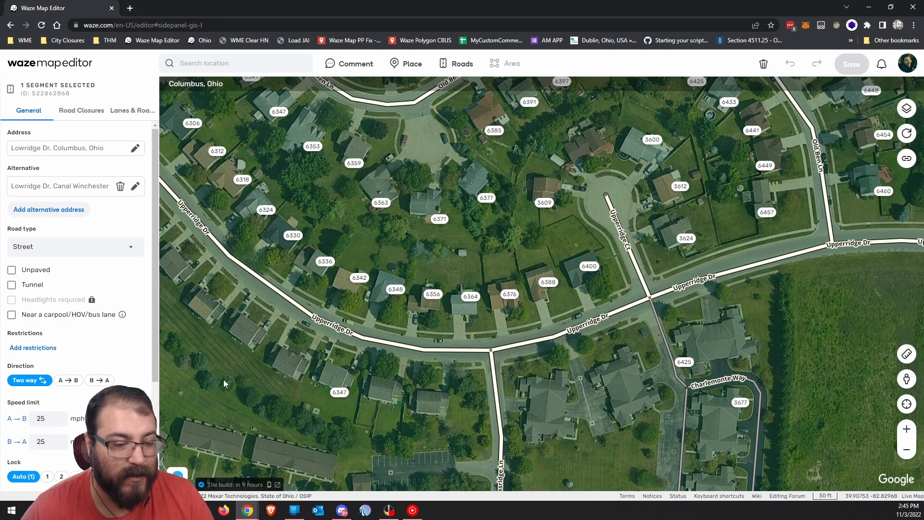
left_click(271, 512)
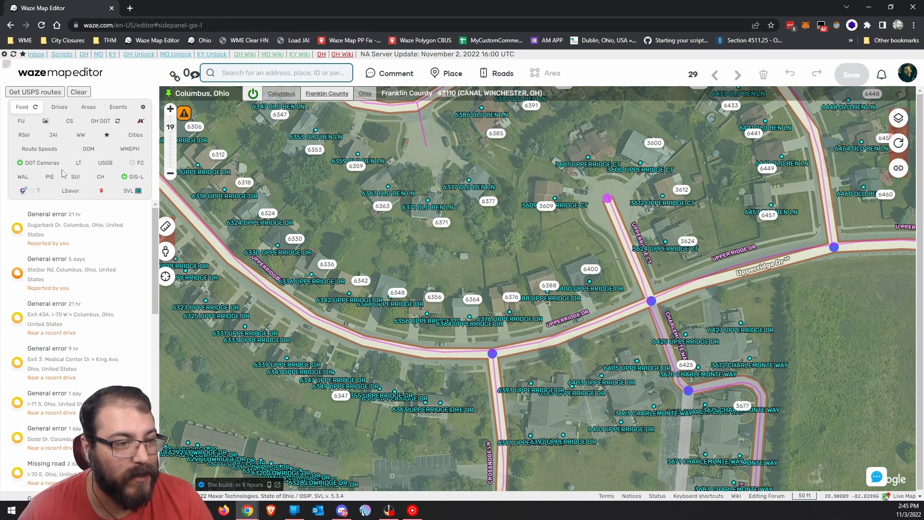
Jump to the saved 'HN Fix' bookmark on Oakbriar Farm Ct in Ballwin.
left_click(101, 136)
scroll(98, 324, "down", 3)
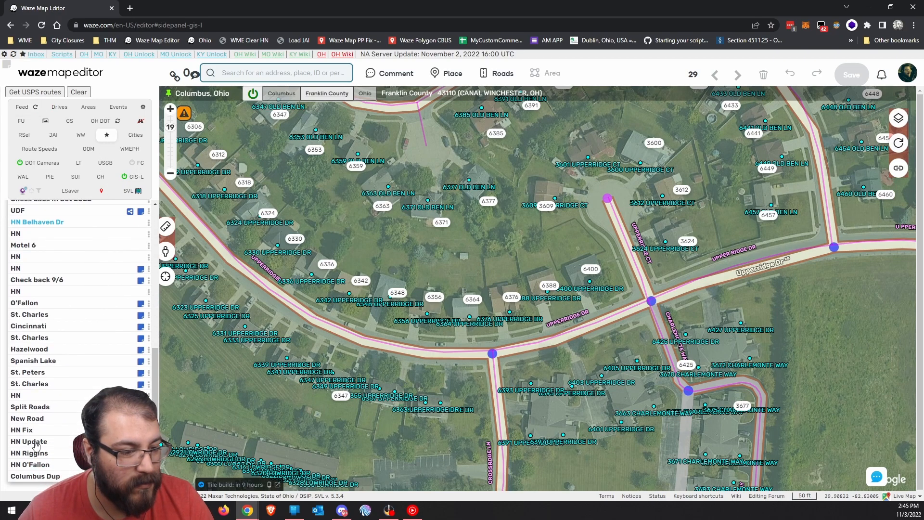
left_click(25, 431)
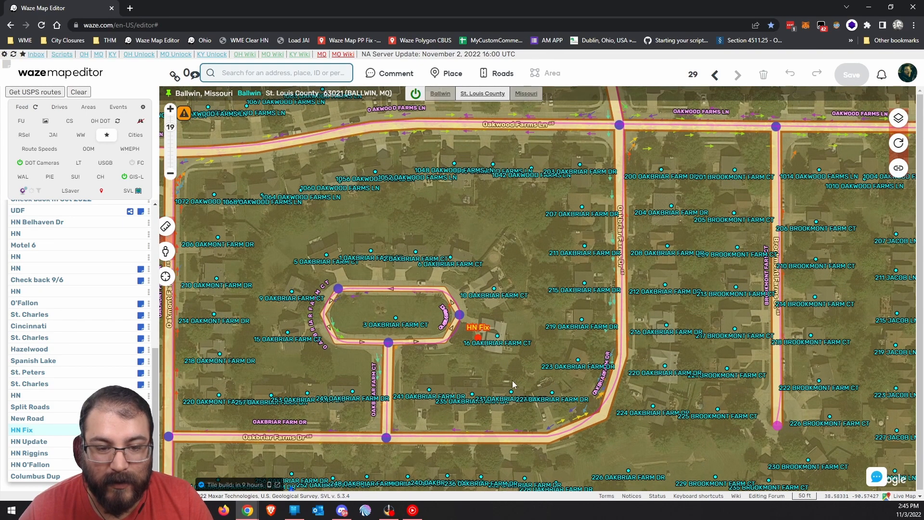
Turn on the House numbers, HN NavPoints and HN NavPoints Numbers map layers.
left_click_drag(512, 380, 526, 367)
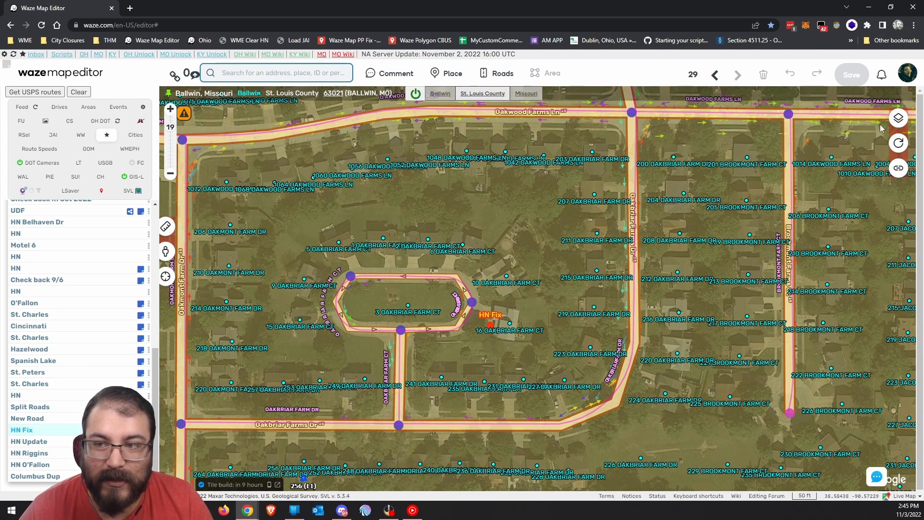
left_click(898, 119)
left_click(694, 409)
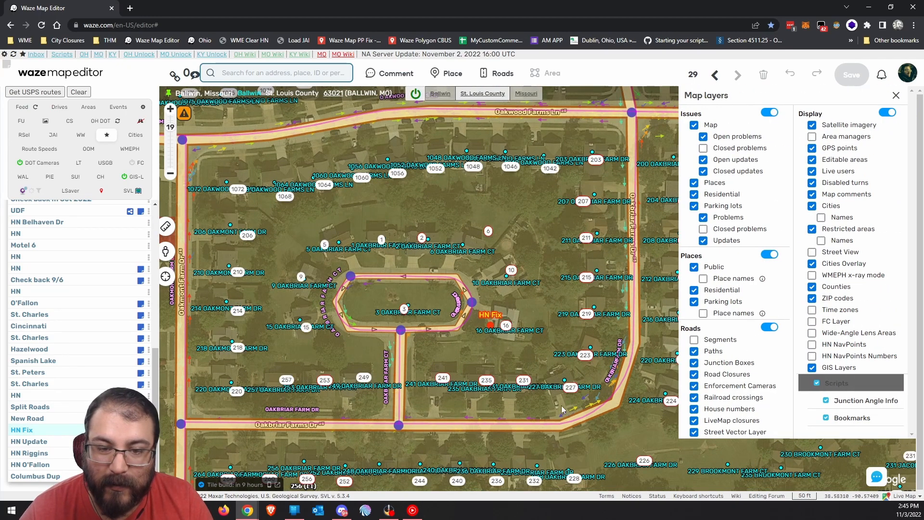
left_click_drag(604, 227, 582, 238)
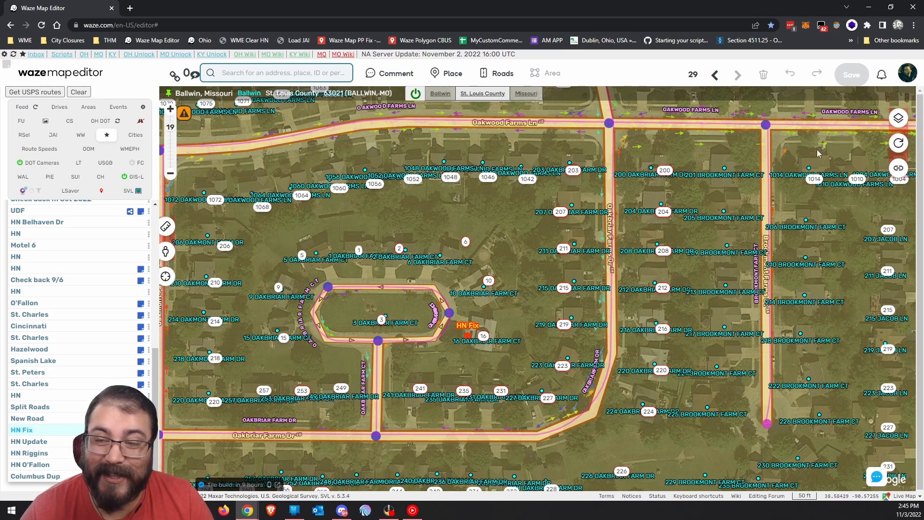
left_click(898, 118)
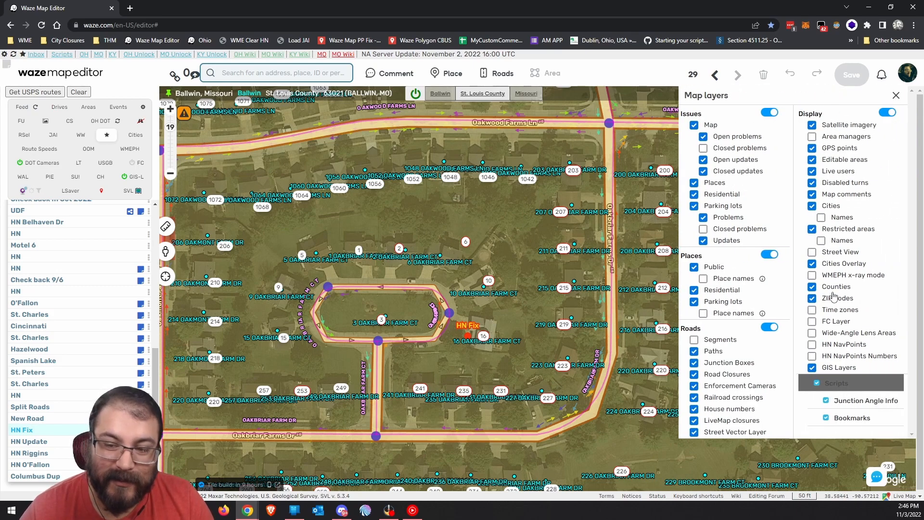
left_click(831, 357)
left_click(832, 346)
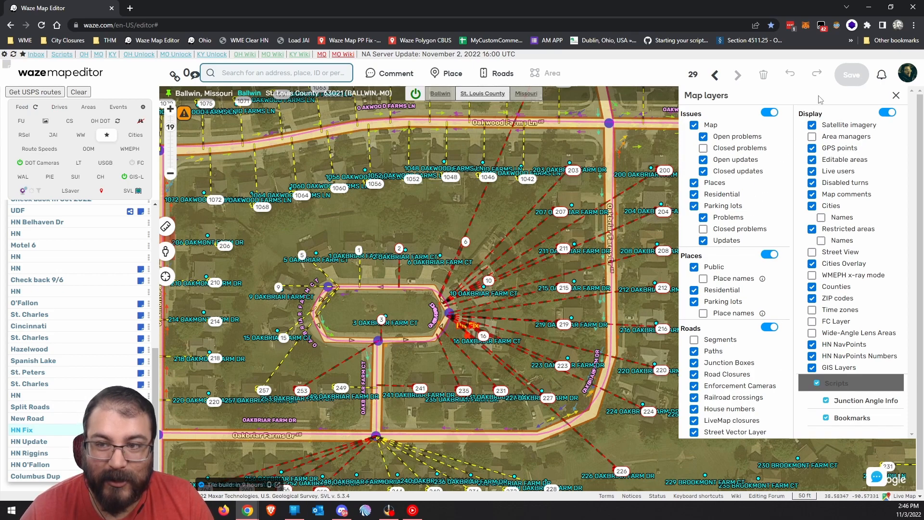
left_click(632, 150)
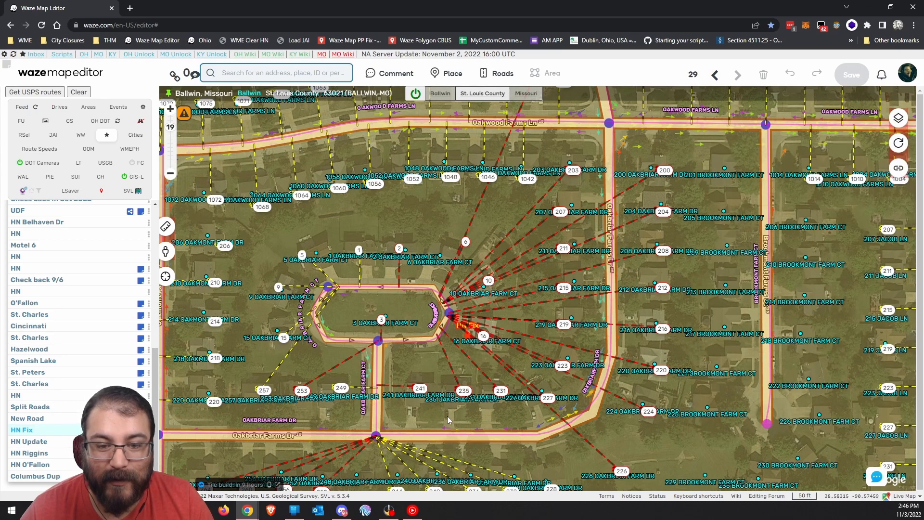
Pan over the Oakbriar streets and select the Oakbriar Farm Ct road segment.
left_click_drag(448, 414, 422, 341)
left_click_drag(356, 382, 446, 336)
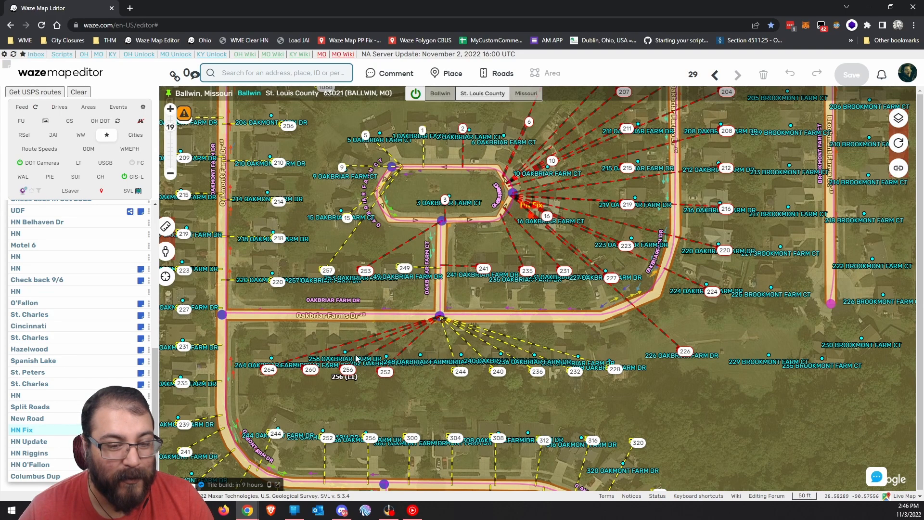
left_click_drag(435, 343, 431, 347)
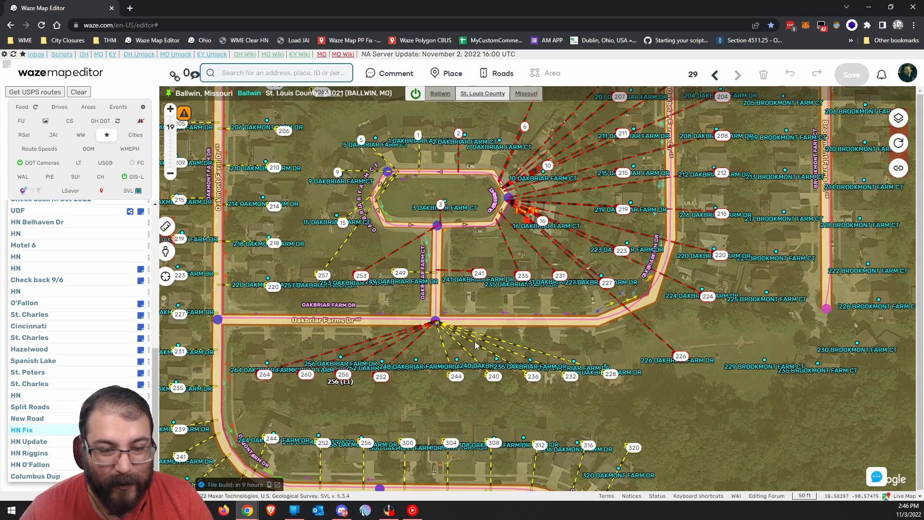
left_click_drag(414, 374, 440, 342)
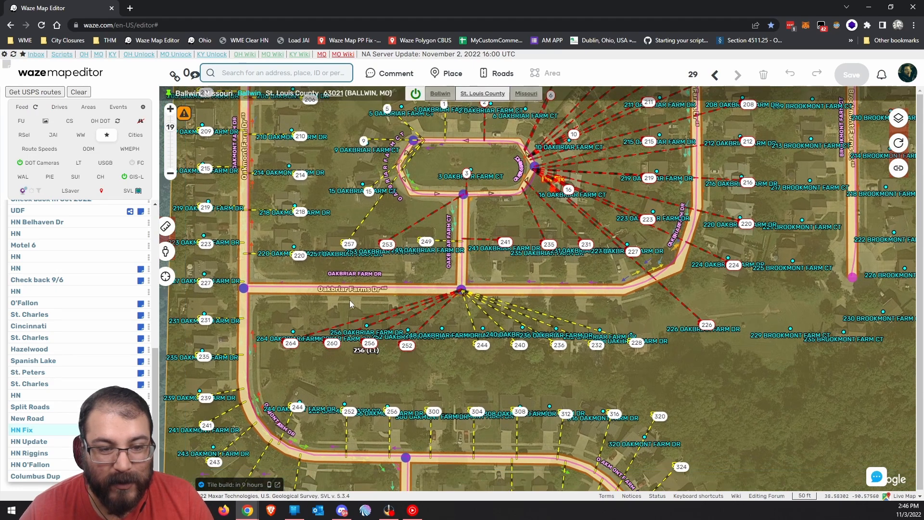
left_click(475, 293)
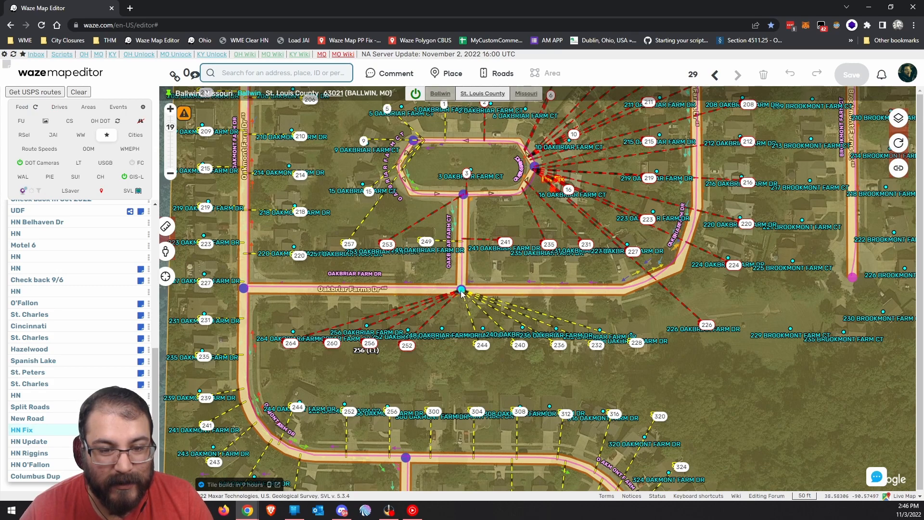
mouse_move(410, 347)
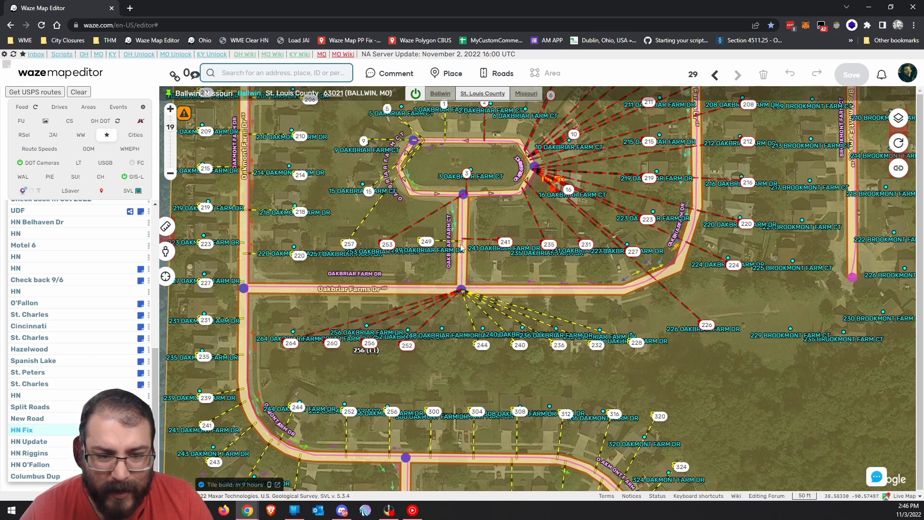
Start house-number editing on the Oakbriar Farm Ct segment and look over the court.
left_click(463, 238)
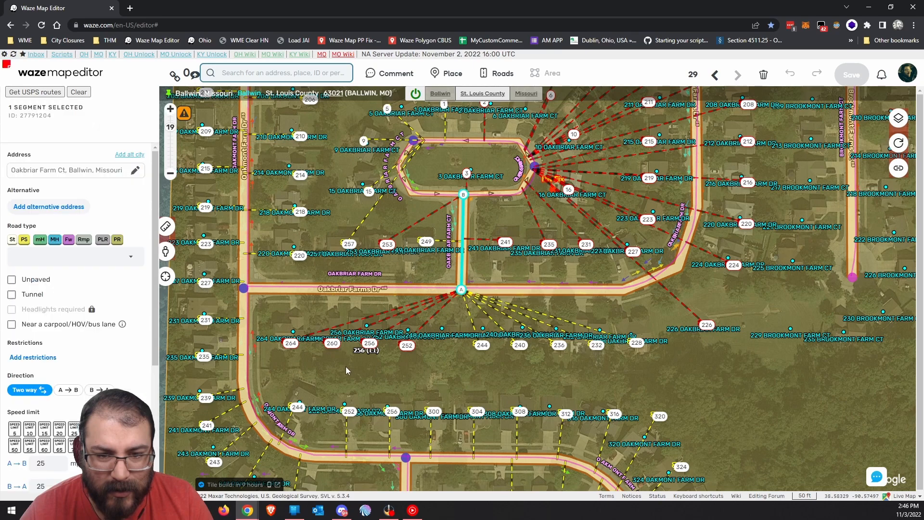
scroll(70, 317, "down", 5)
left_click(61, 402)
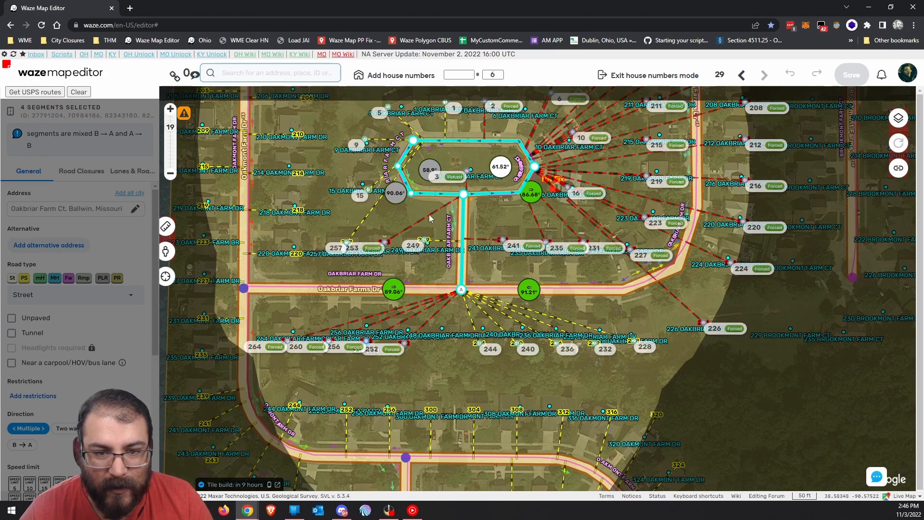
left_click_drag(478, 226, 450, 286)
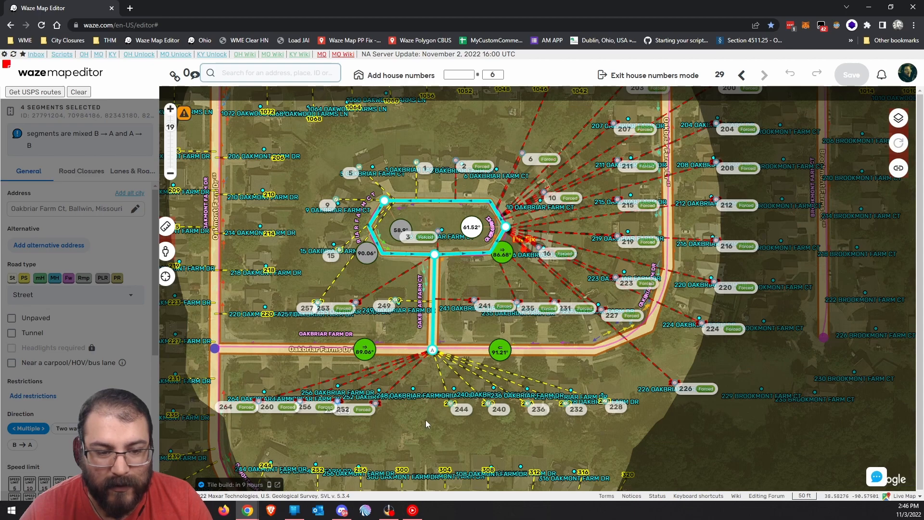
left_click_drag(428, 417, 404, 386)
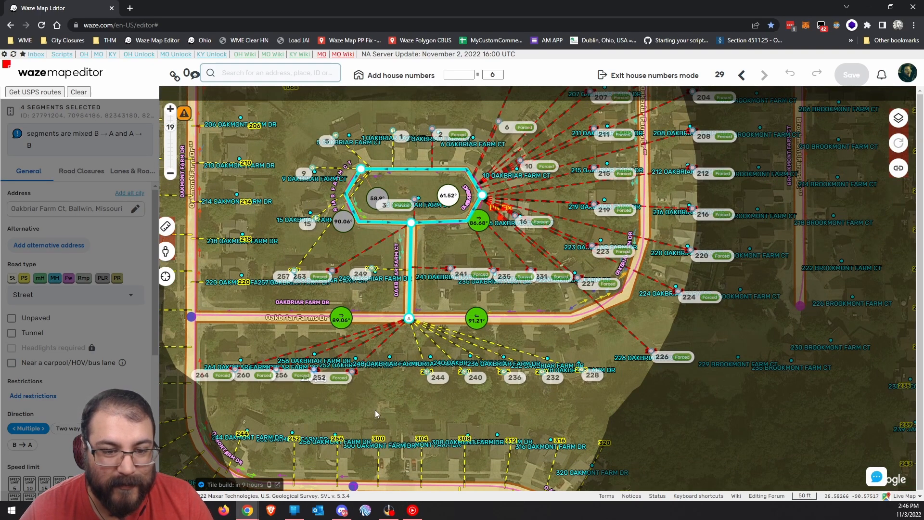
left_click_drag(435, 259, 379, 327)
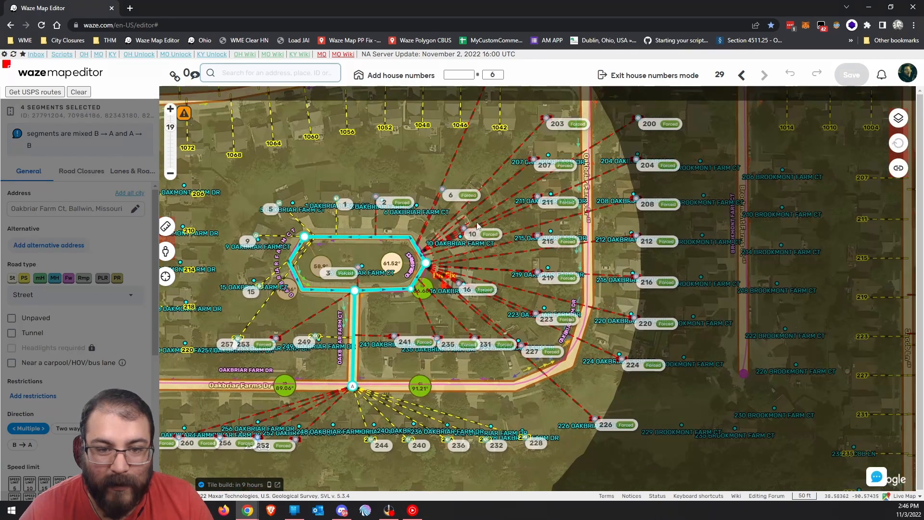
left_click_drag(482, 166, 506, 261)
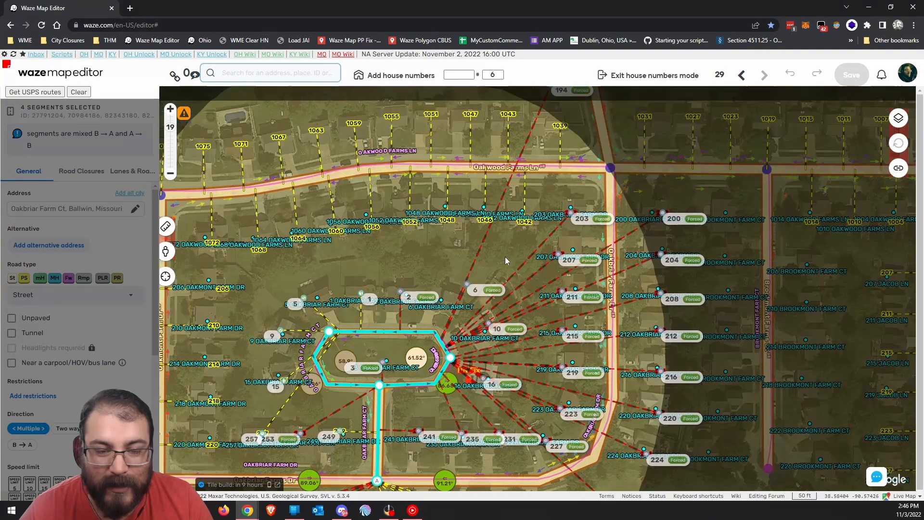
left_click_drag(473, 391, 453, 325)
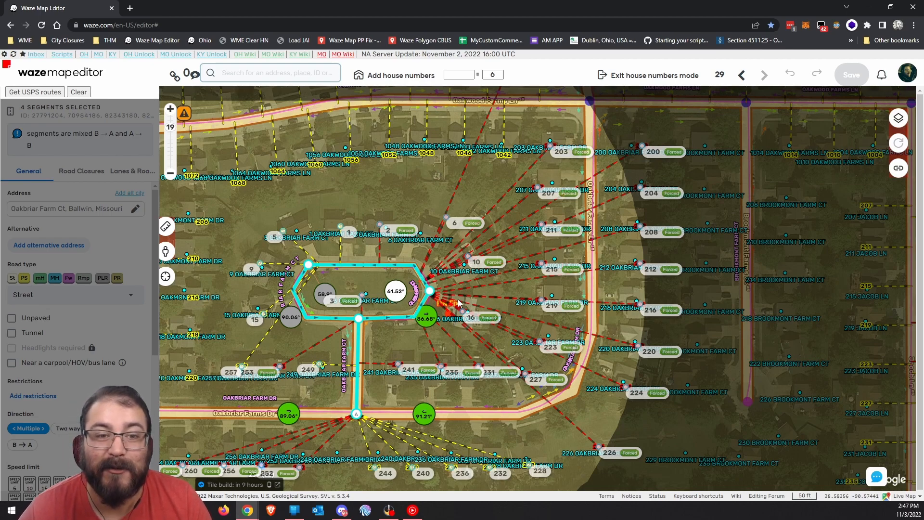
left_click_drag(387, 342, 446, 318)
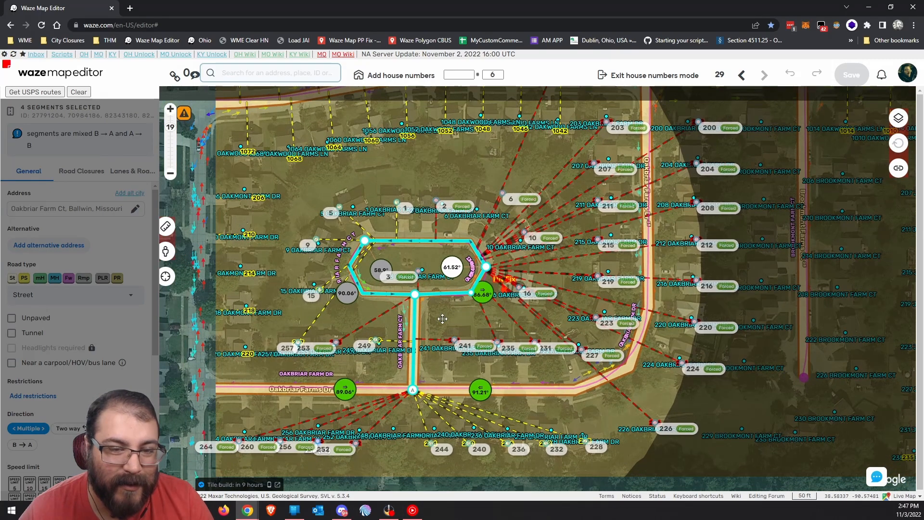
Hide the HN NavPoints Numbers labels to inspect house numbers 10 and 207, then restore them.
left_click(898, 118)
left_click(835, 356)
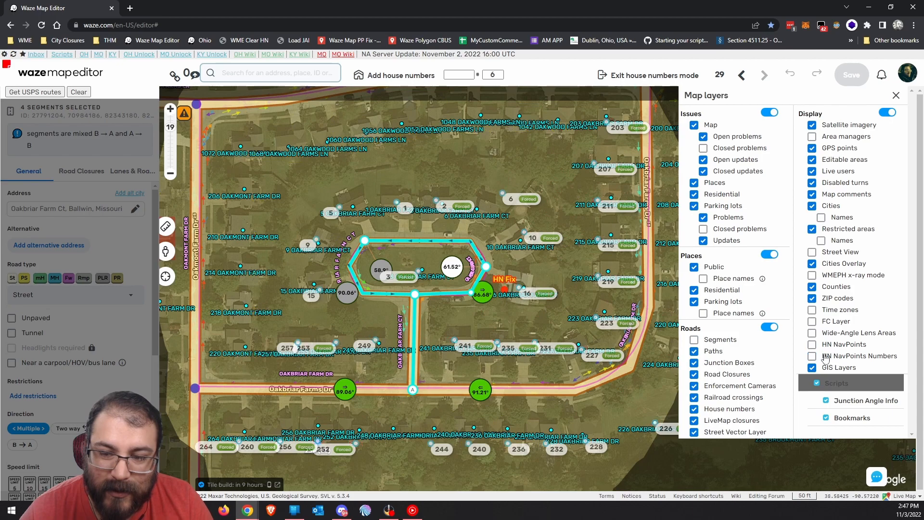
left_click(534, 238)
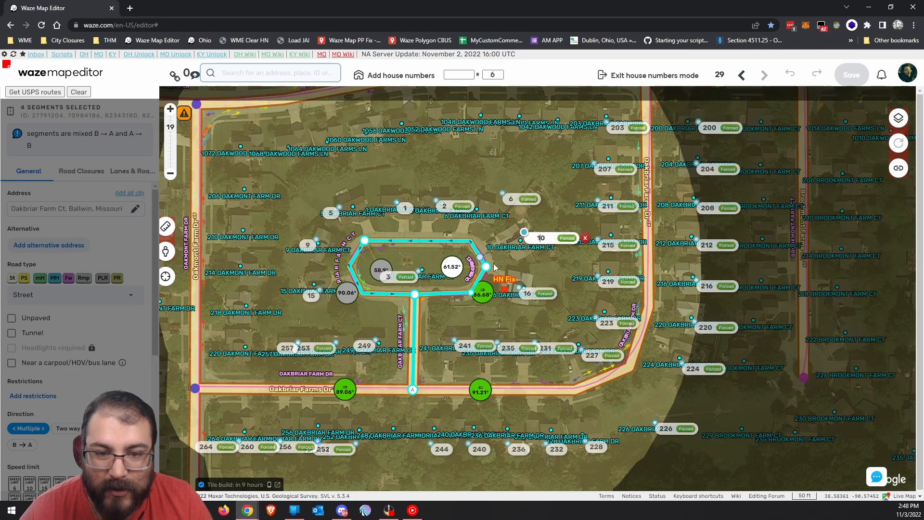
left_click(610, 169)
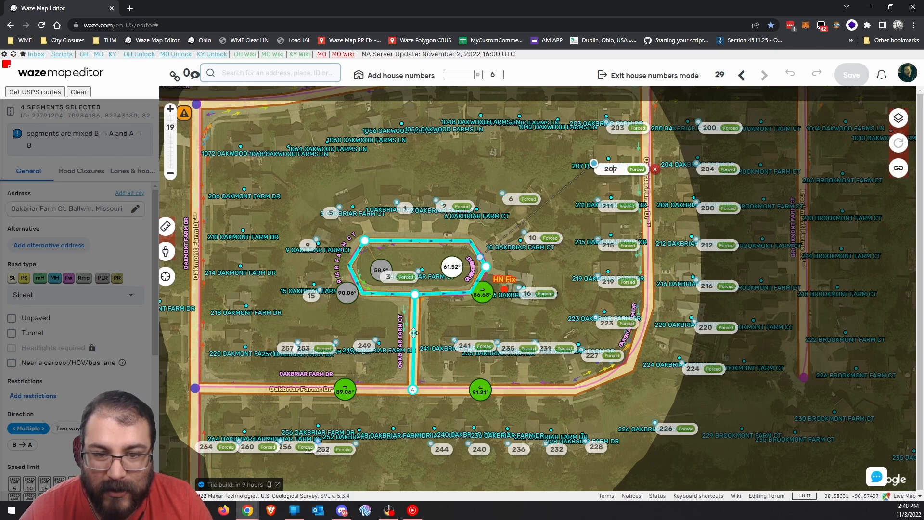
left_click(898, 118)
left_click(831, 357)
left_click(831, 359)
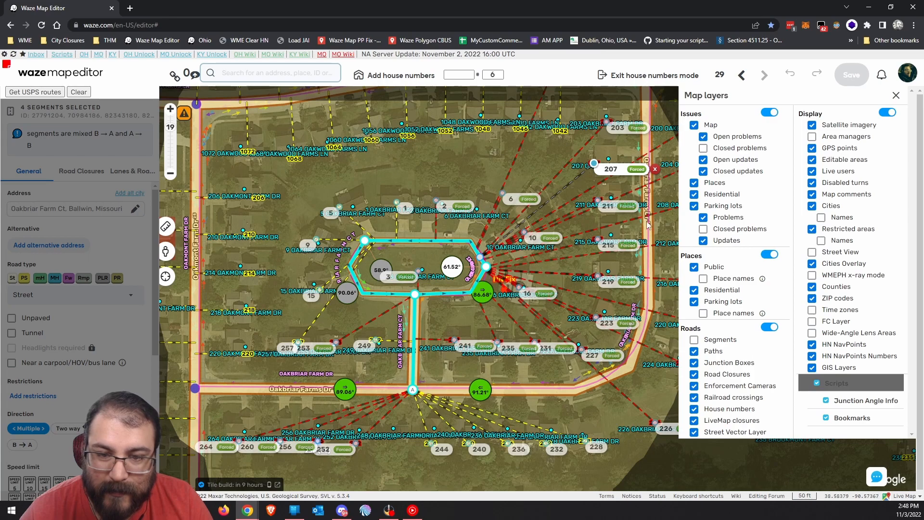
left_click(554, 180)
Pan across Oakwood Farms Ln and Oakbriar Farm Dr to overview the whole neighbourhood.
left_click_drag(534, 166, 443, 283)
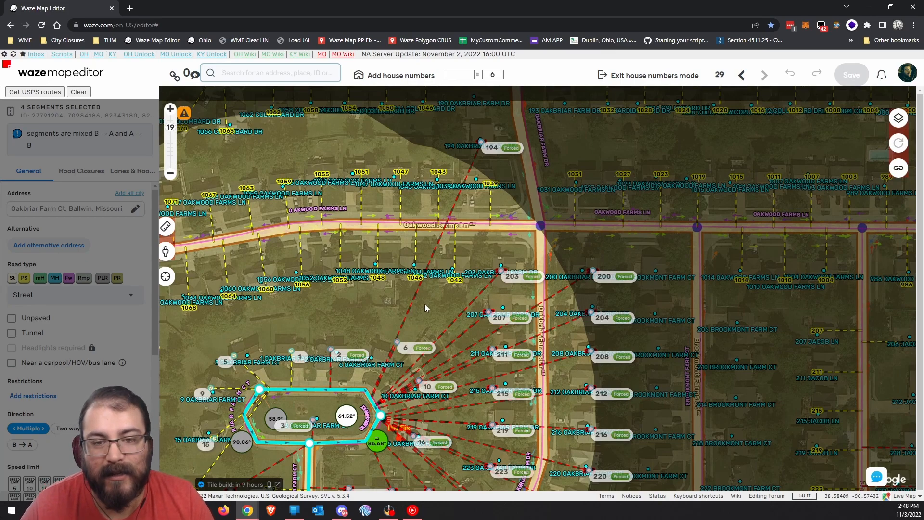
left_click_drag(417, 313, 508, 267)
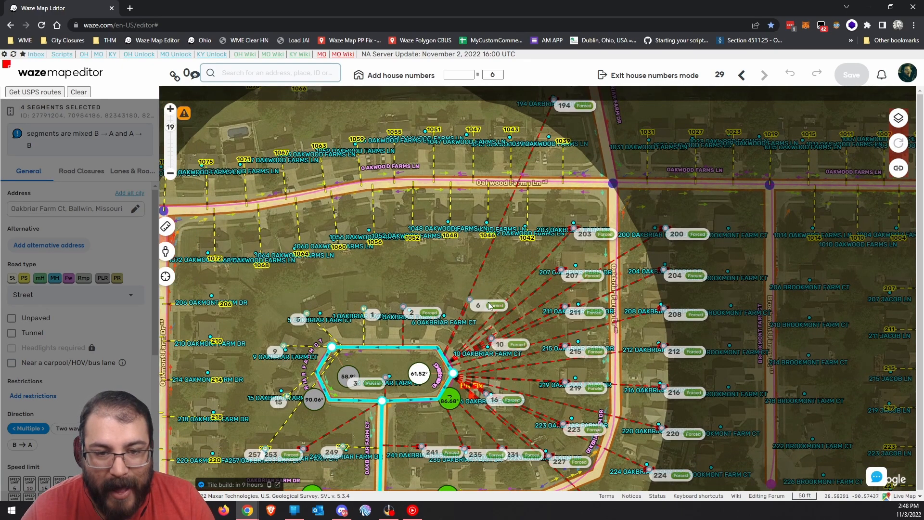
left_click_drag(510, 264, 534, 191)
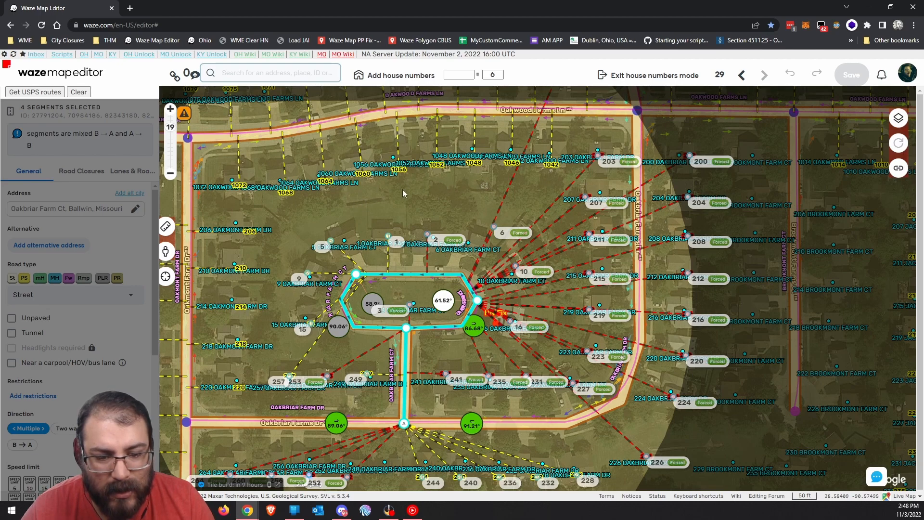
left_click_drag(477, 359, 469, 285)
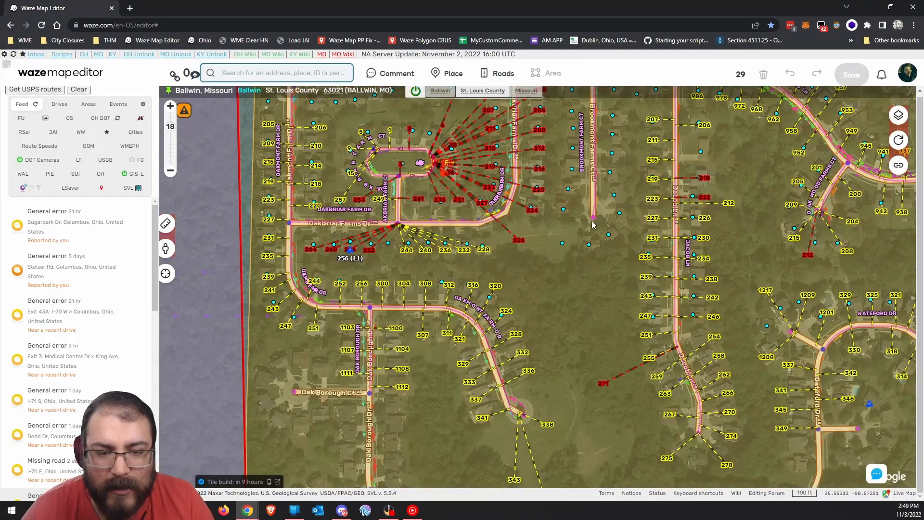
left_click_drag(656, 89, 494, 285)
left_click_drag(400, 382, 601, 314)
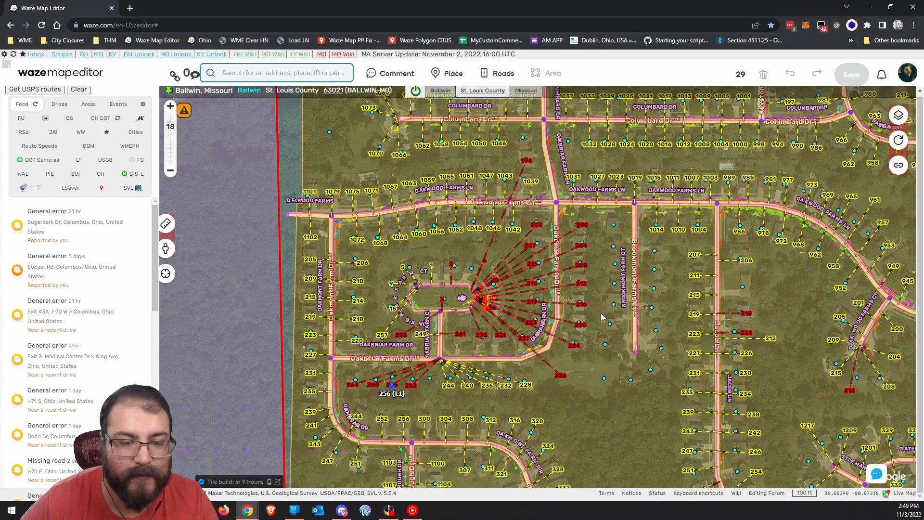
Zoom in on the Oakbriar Farm Ct loop and edit house numbers for its 4 segments.
scroll(388, 395, "up", 2)
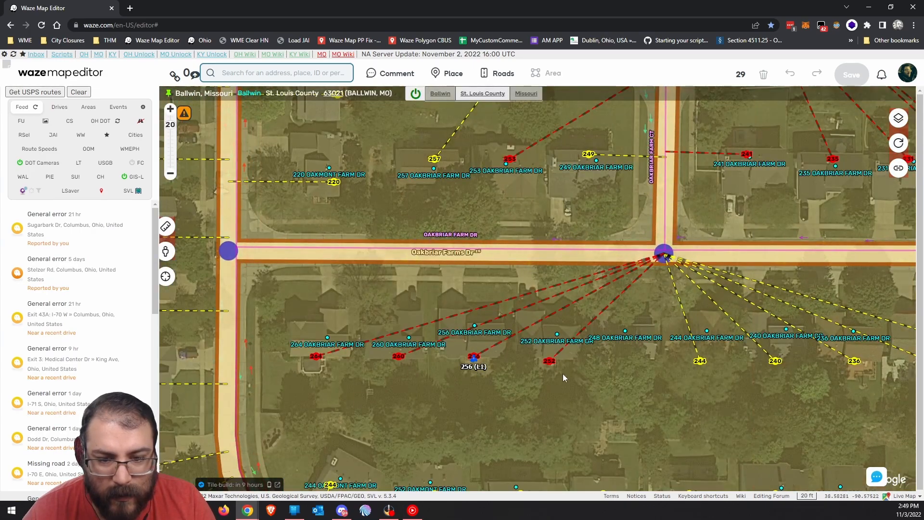
left_click_drag(492, 372, 468, 343)
left_click_drag(626, 316, 509, 367)
left_click_drag(463, 275, 481, 322)
left_click_drag(597, 179, 488, 366)
scroll(513, 345, "down", 1)
left_click(459, 343)
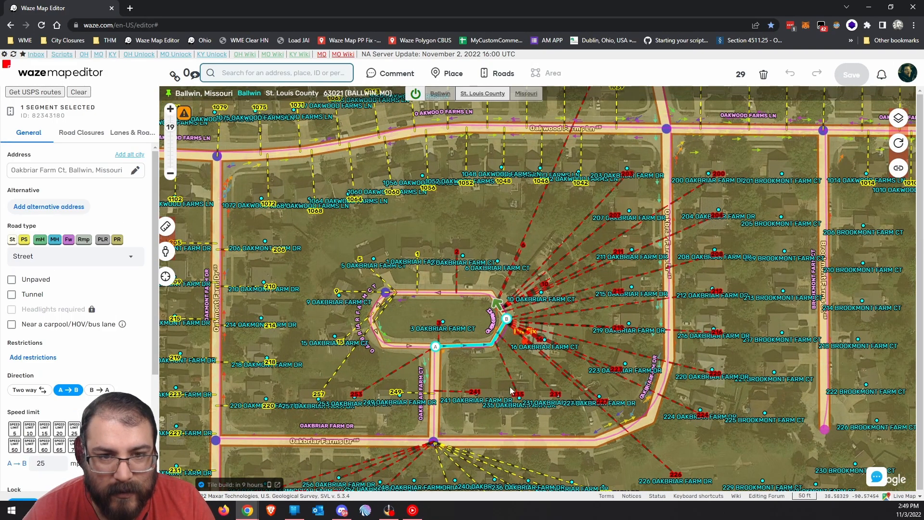
scroll(28, 370, "down", 4)
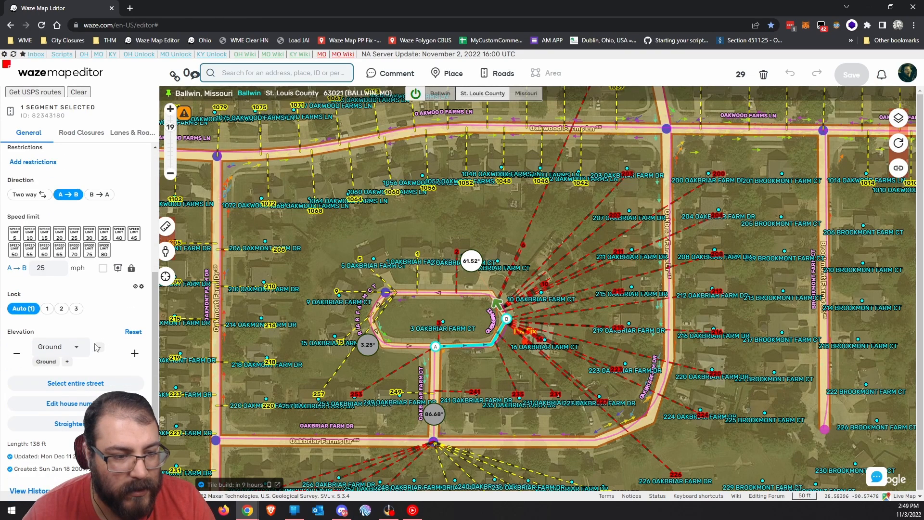
left_click(78, 409)
left_click_drag(476, 365, 512, 328)
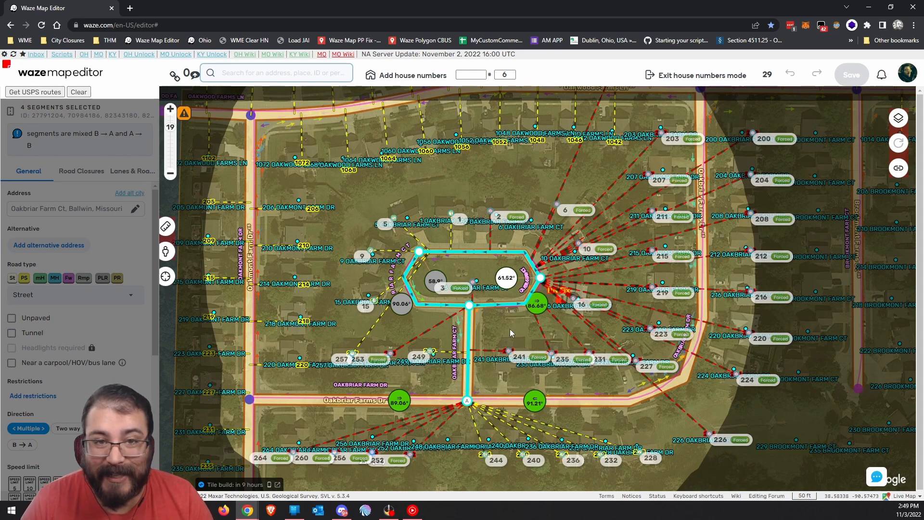
Delete all 40 house numbers with the WME Clear HN bookmarklet and save.
left_click(247, 43)
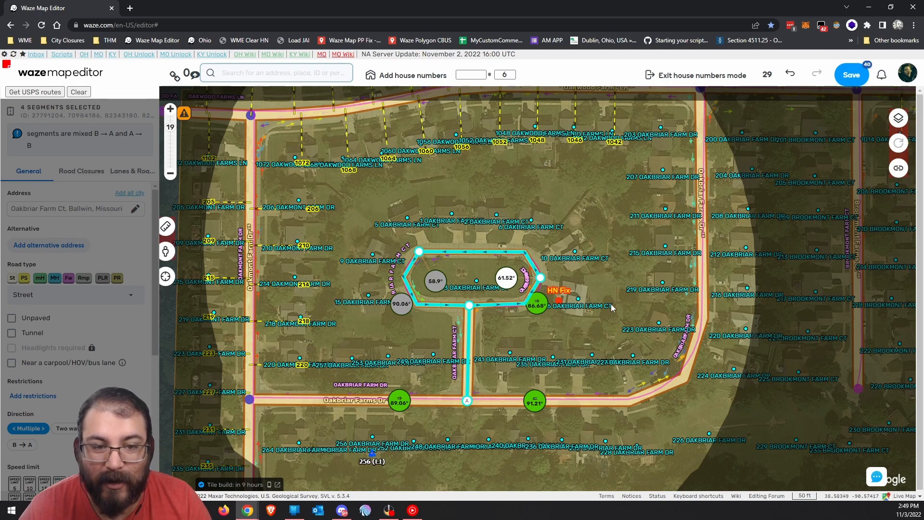
mouse_move(852, 76)
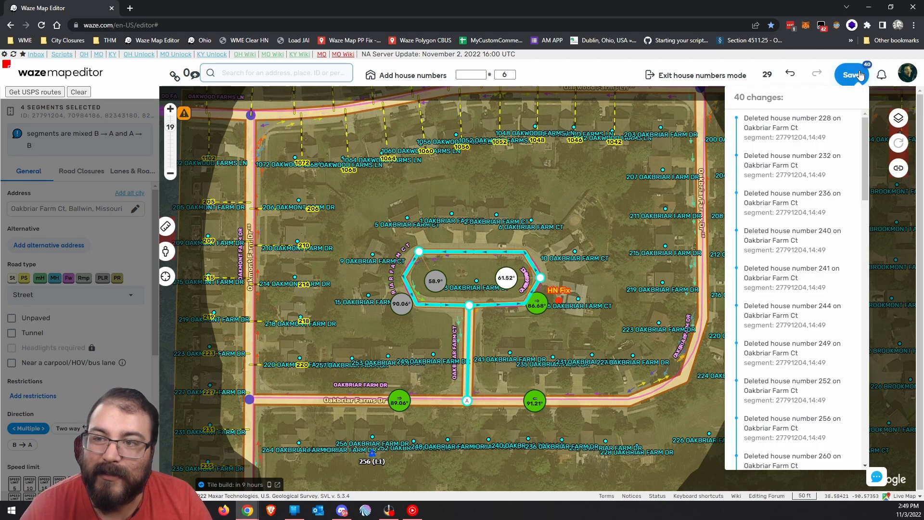
left_click(852, 76)
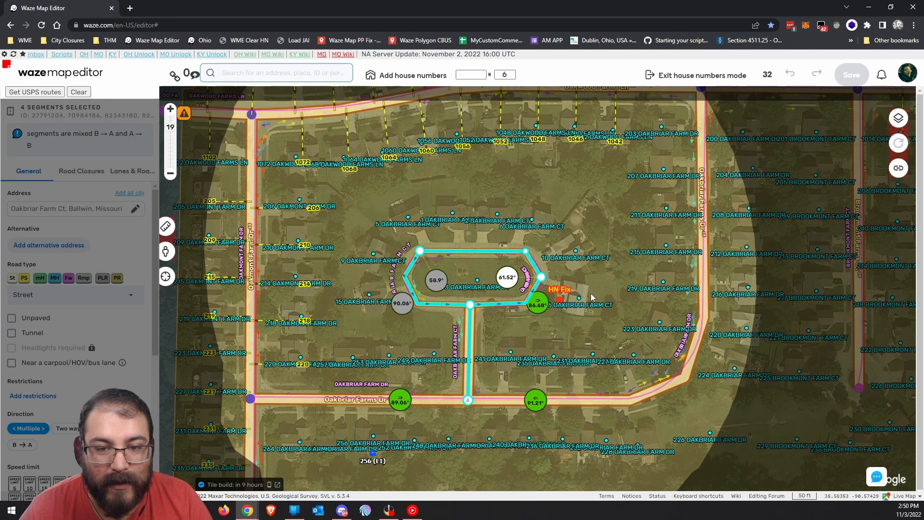
scroll(593, 290, "up", 1)
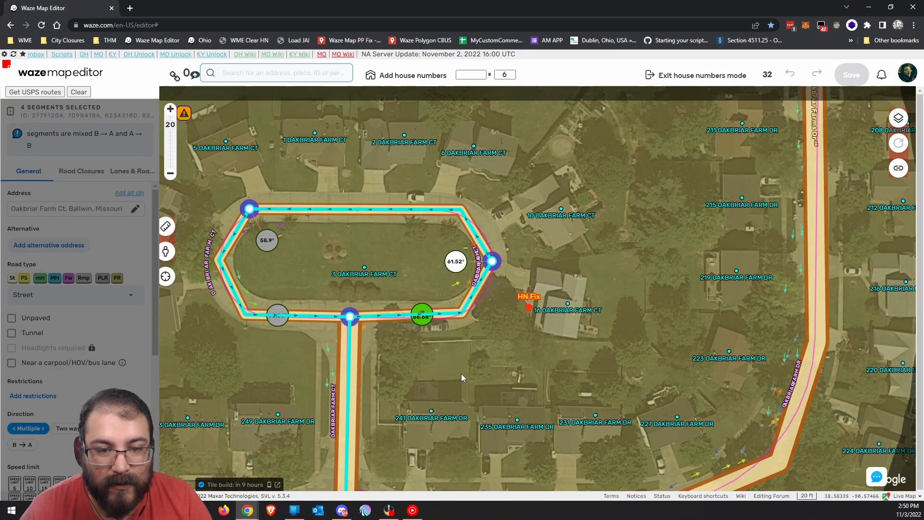
Add house numbers 5, 1, 2 and 6 on the Oakbriar Farm Ct loop.
left_click_drag(457, 361, 600, 389)
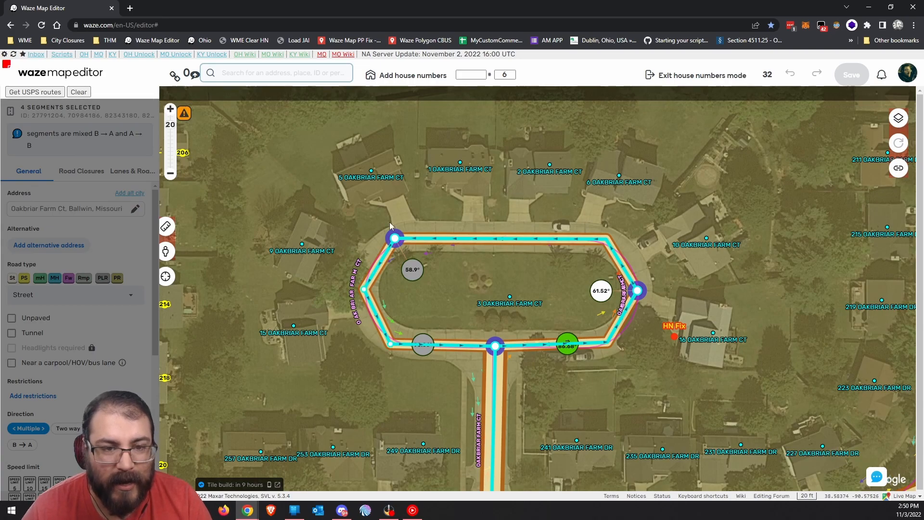
left_click(385, 184)
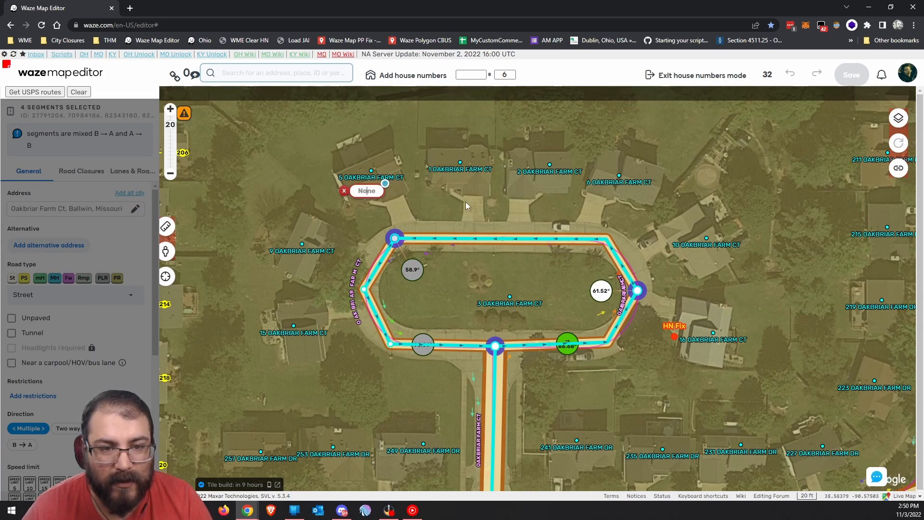
type("5")
key("Return")
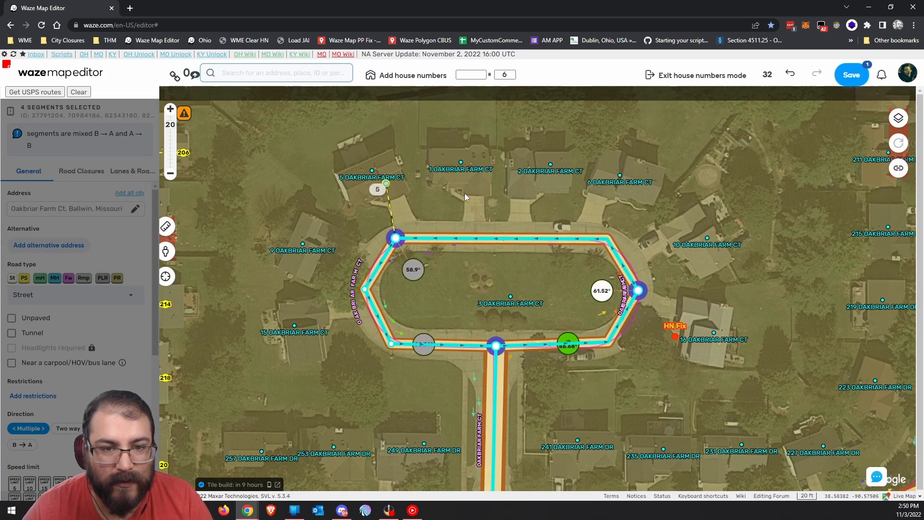
left_click_drag(475, 179, 418, 185)
left_click(419, 184)
type("1")
key("Return")
left_click(468, 190)
type("2")
key("Return")
left_click(539, 196)
type("6")
Add house numbers 10, 16 and 15 on the east and west sides of the loop.
left_click(625, 236)
type("10")
key("Return")
left_click_drag(610, 230, 566, 149)
left_click(602, 241)
type("16")
key("Return")
mouse_move(327, 293)
left_mouse_down()
mouse_move(506, 296)
mouse_move(527, 338)
left_mouse_up()
left_click(409, 277)
type("15")
key("Return")
Move house number 15's stop point along the street and add house number 9.
left_click(408, 276)
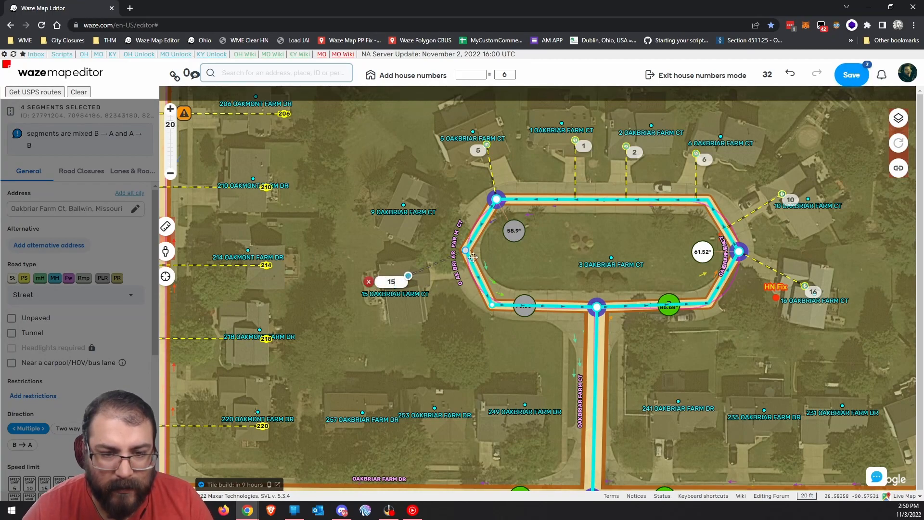
left_click_drag(463, 250, 473, 265)
left_click(418, 250)
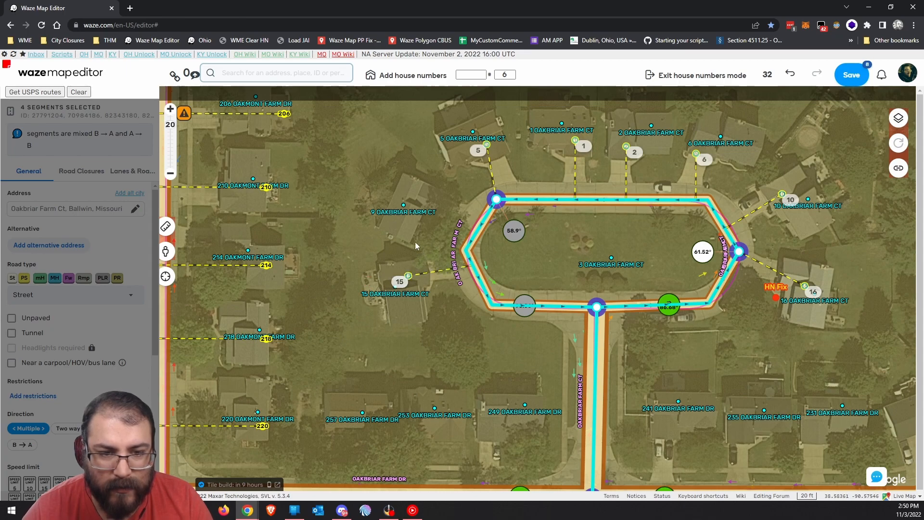
left_click(413, 196)
type("9")
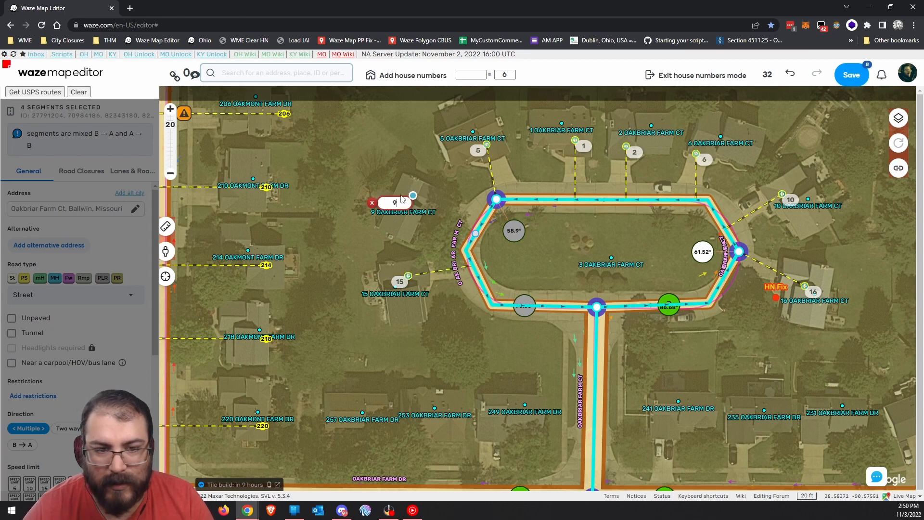
left_click(356, 260)
Save the new loop house numbers, overriding the invalid-number warning.
left_click_drag(570, 262, 469, 240)
left_click(851, 75)
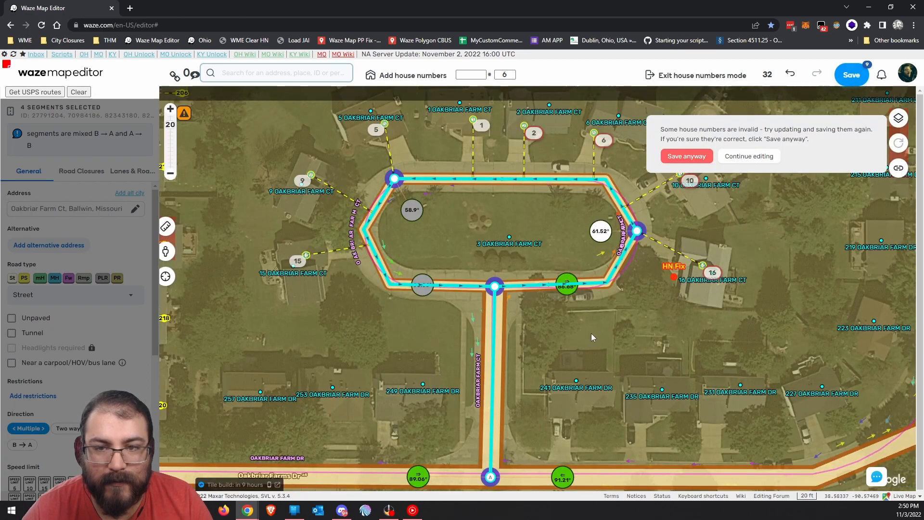
left_click(681, 157)
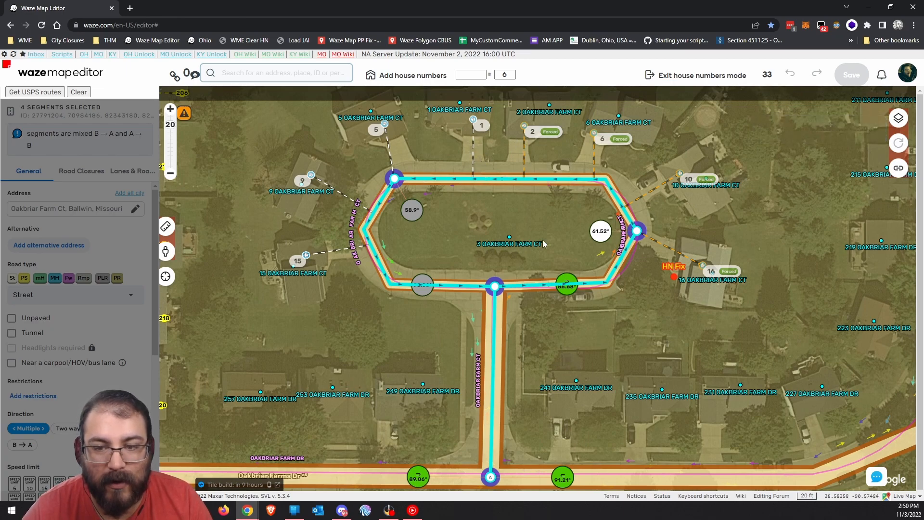
left_click_drag(584, 359, 584, 318)
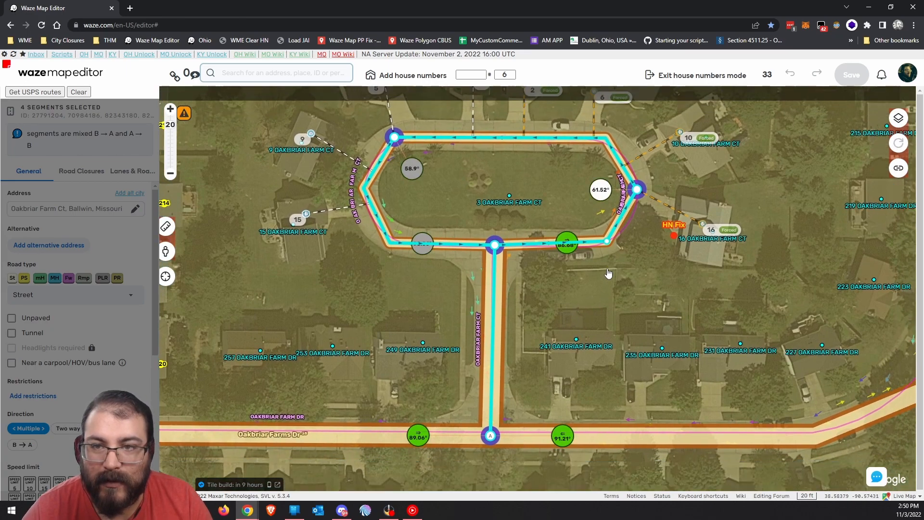
Leave the previous house-number editing and start house numbers on the Oakbriar Farms Dr segment.
left_click(612, 251)
left_click_drag(558, 346, 669, 275)
left_click(414, 314)
left_click_drag(414, 315, 464, 260)
left_click(449, 355)
key("h")
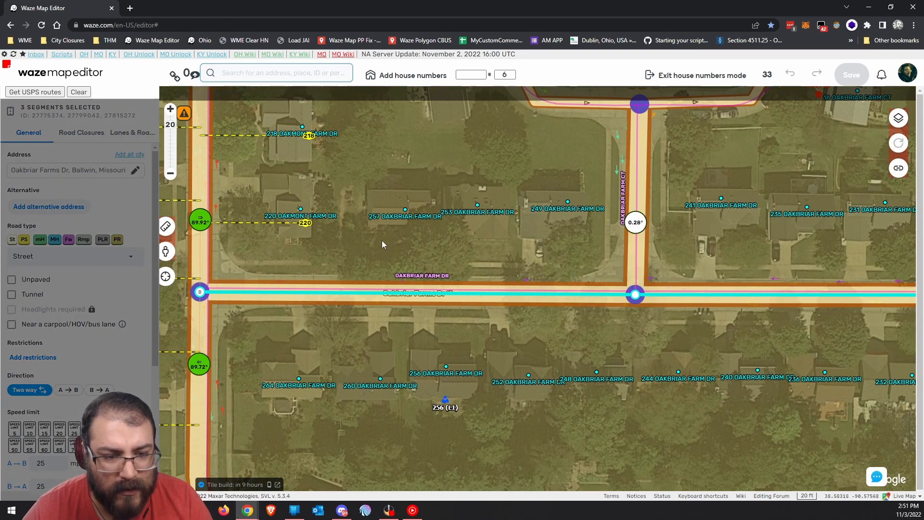
Add house numbers 257, 253 and 249 along the north side of Oakbriar Farms Dr.
left_click_drag(393, 216, 387, 219)
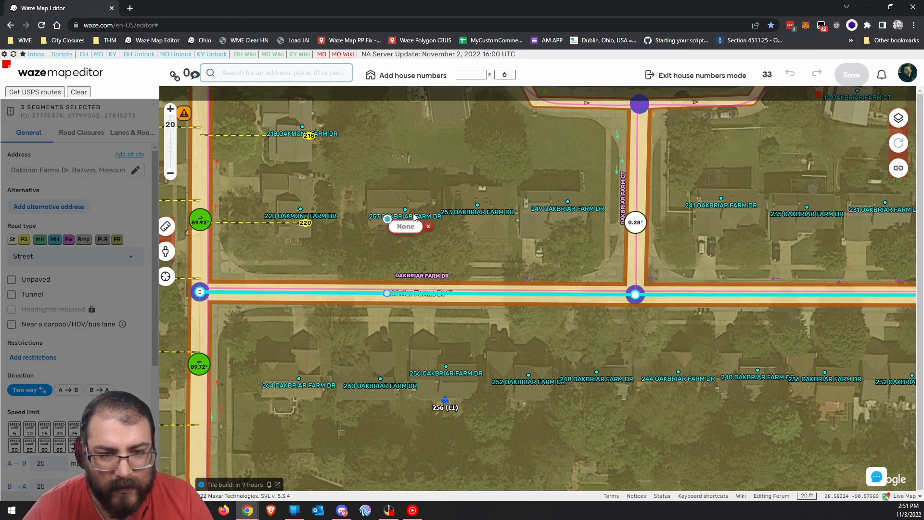
key("h")
left_click(457, 223)
type("253h")
left_click(535, 220)
type("249")
left_click_drag(747, 259, 464, 263)
key("h")
Add house numbers 241, 235 and 231 farther east on the north side.
left_click(414, 225)
type("241h")
left_click(491, 230)
type("235h")
left_click(569, 226)
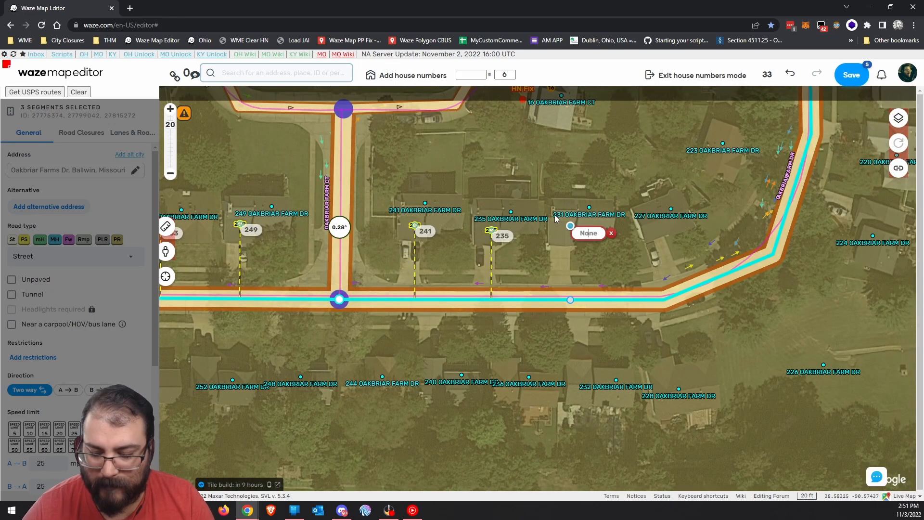
type("231")
left_click_drag(706, 217, 519, 260)
key("h")
Add house numbers 227, 223 and 219 around the bend of the street.
left_click(460, 274)
type("227")
left_click_drag(536, 197, 472, 263)
left_click(477, 263)
type("223")
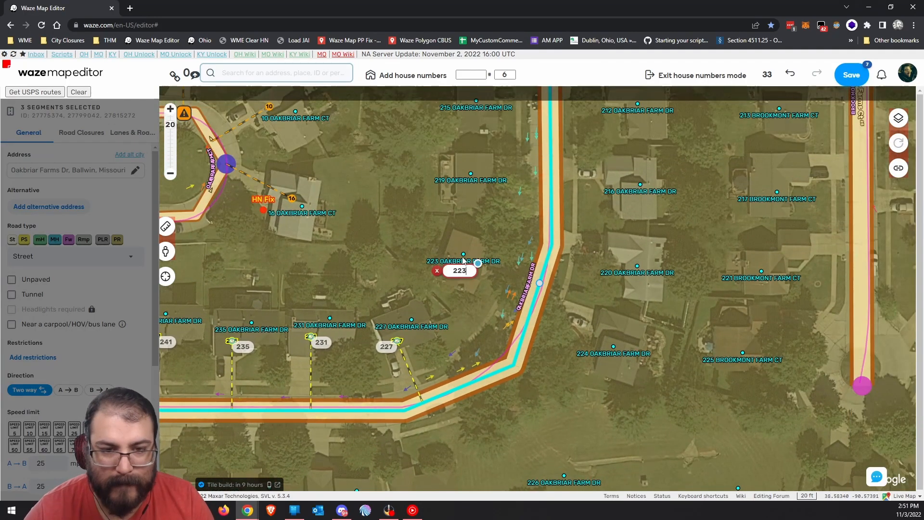
left_click_drag(477, 166, 435, 292)
key("h")
left_click(437, 293)
type("219")
left_click_drag(420, 249, 371, 316)
key("h")
Add house numbers 215, 211, 207 and 203 toward the top of the street.
left_click(379, 298)
type("215")
left_click(375, 268)
type("211")
left_click_drag(382, 242, 384, 298)
left_click(376, 247)
type("207")
left_click(379, 172)
type("203")
Add house numbers 200 and 204 on the opposite side of the street.
left_click(525, 188)
type("200")
left_click(525, 243)
type("204")
left_click_drag(524, 329, 553, 214)
key("h")
Add house numbers 208, 212 and 216 heading south along the east side.
left_click(552, 213)
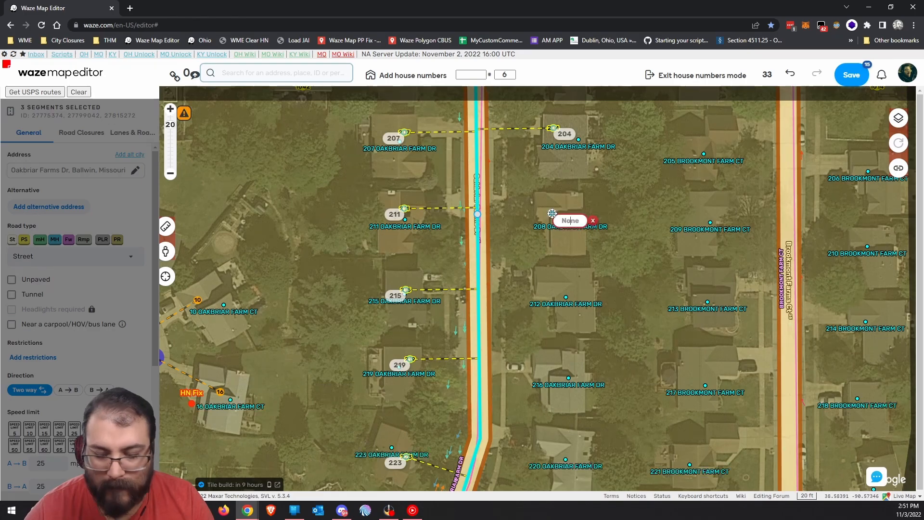
type("208")
left_click_drag(562, 288, 554, 247)
left_click(553, 247)
type("212")
left_click(550, 327)
type("216")
left_click_drag(545, 409, 558, 236)
key("h")
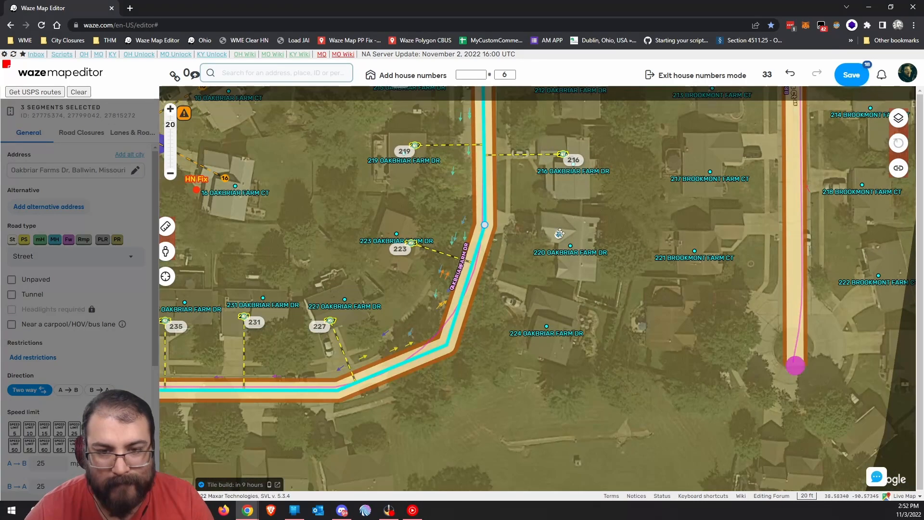
Add house numbers 220 and 224 farther south on the east side.
left_click(559, 225)
type("220")
left_click(546, 313)
type("224")
left_click_drag(343, 477, 575, 322)
key("h")
Add house numbers 228, 232 and 236 along the south side of the street.
left_click(571, 311)
type("228")
left_click(486, 306)
type("232")
left_click(413, 310)
type("236")
left_click_drag(293, 320, 486, 354)
key("h")
Add house numbers 240, 244 and 248 continuing west along the south side.
left_click(523, 350)
type("240")
left_click(448, 350)
type("244")
left_click_drag(355, 389, 425, 378)
left_click(462, 335)
type("248")
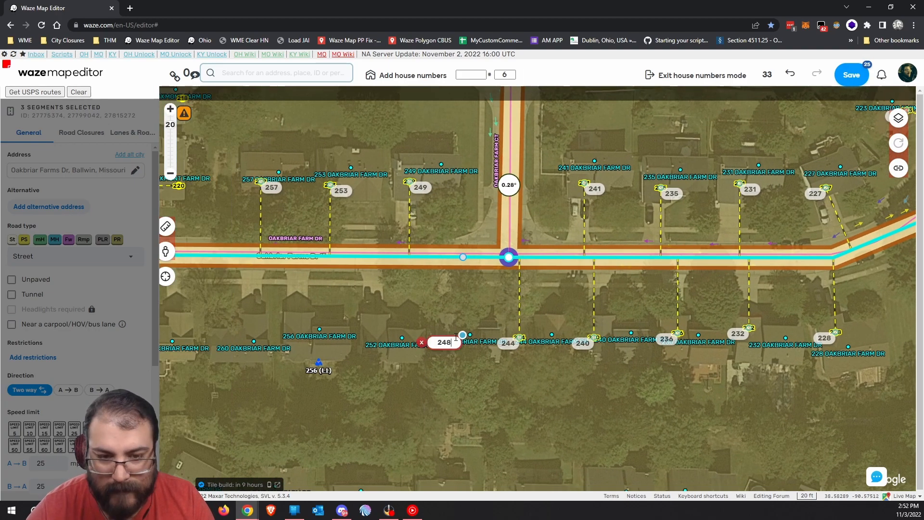
left_click_drag(373, 339, 489, 348)
key("h")
Add house numbers 252 and 256 farther west on the south side.
left_click(489, 349)
type("252")
left_click(418, 340)
type("256")
left_click_drag(370, 349, 489, 344)
key("h")
Add the final house numbers 260 and 264 at the west end of the street.
left_click(489, 343)
type("260")
key("Return")
key("h")
left_click(408, 339)
type("264")
key("Return")
left_click_drag(694, 420, 544, 400)
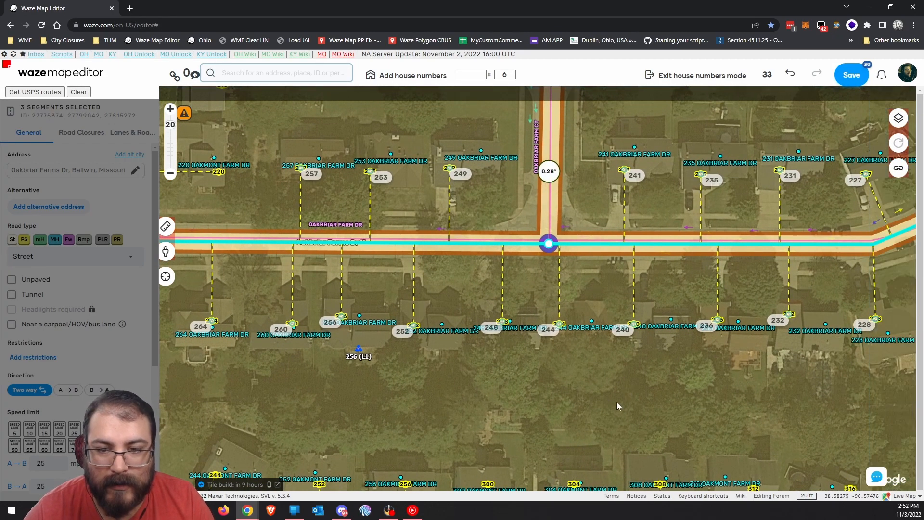
Add house number 194 on Oakbriar Farm Dr between Columbard Dr and Oakwood Farms Ln.
scroll(617, 404, "down", 1)
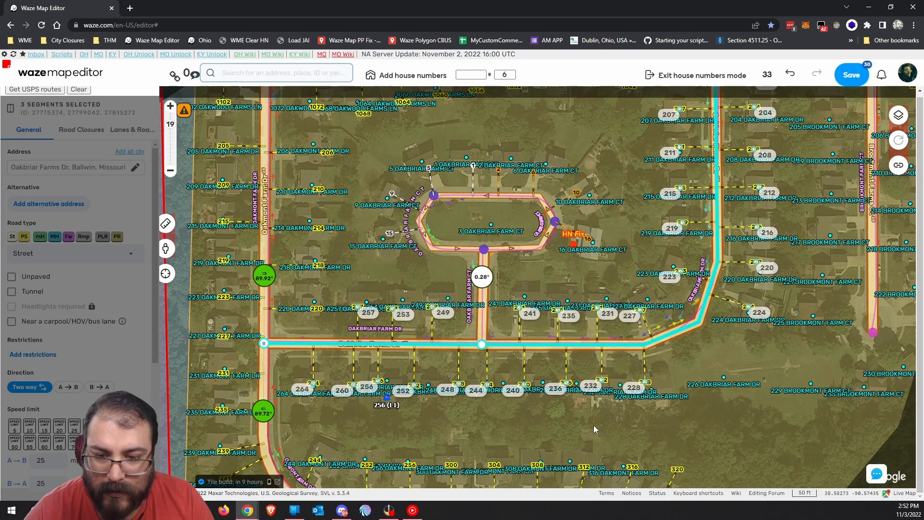
left_click_drag(615, 167, 603, 231)
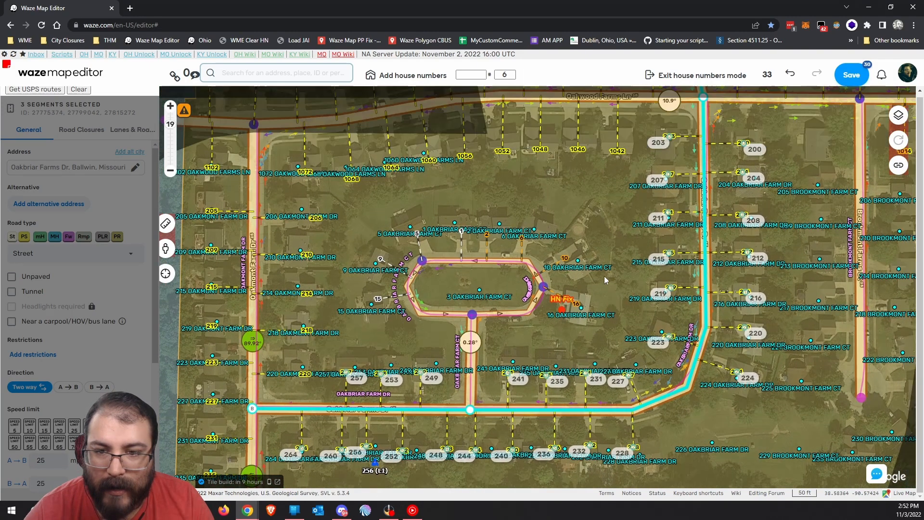
left_click_drag(632, 203, 545, 366)
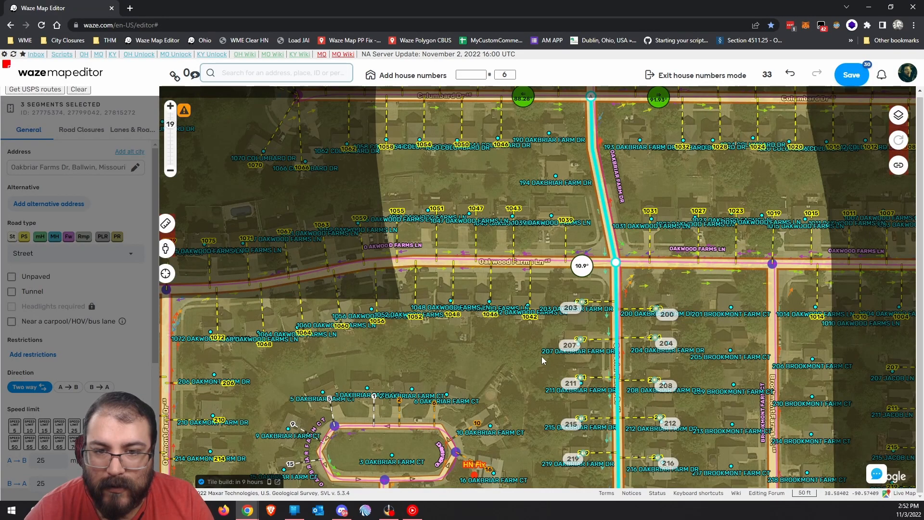
left_click_drag(555, 176, 529, 229)
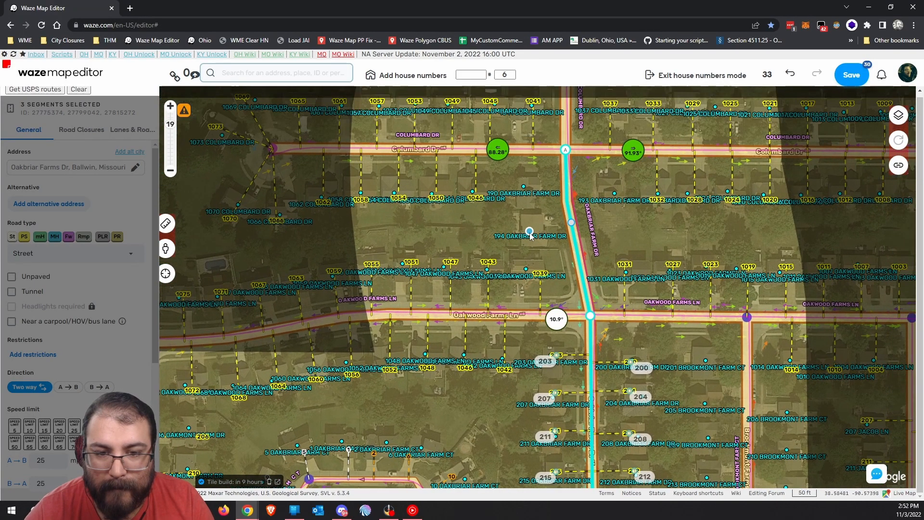
left_click(529, 230)
key("Return")
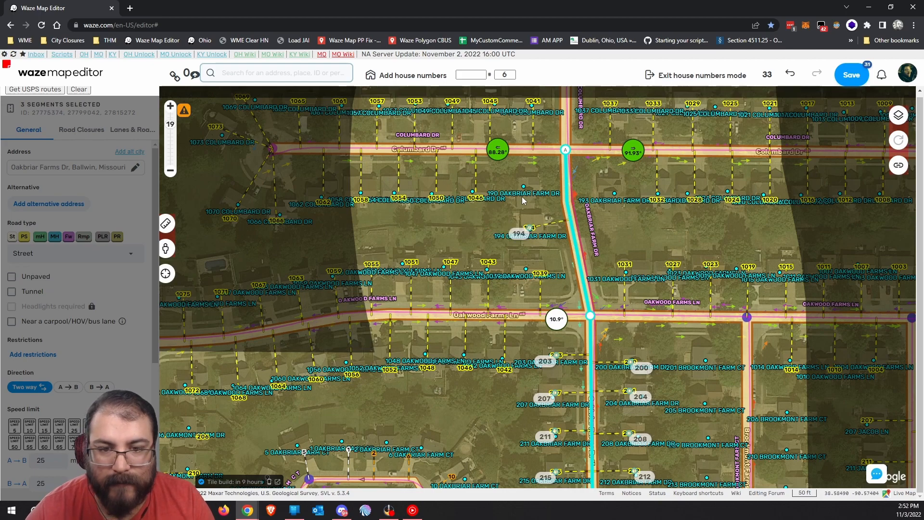
Review the nearby house numbers and save the edits, accepting the invalid-number warning.
left_click_drag(601, 230, 581, 289)
left_click_drag(591, 339, 598, 233)
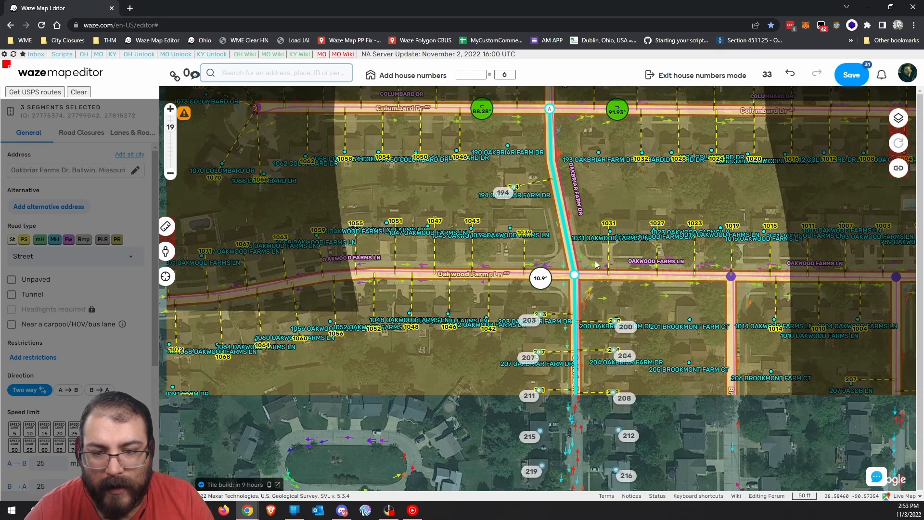
left_click_drag(663, 368, 687, 283)
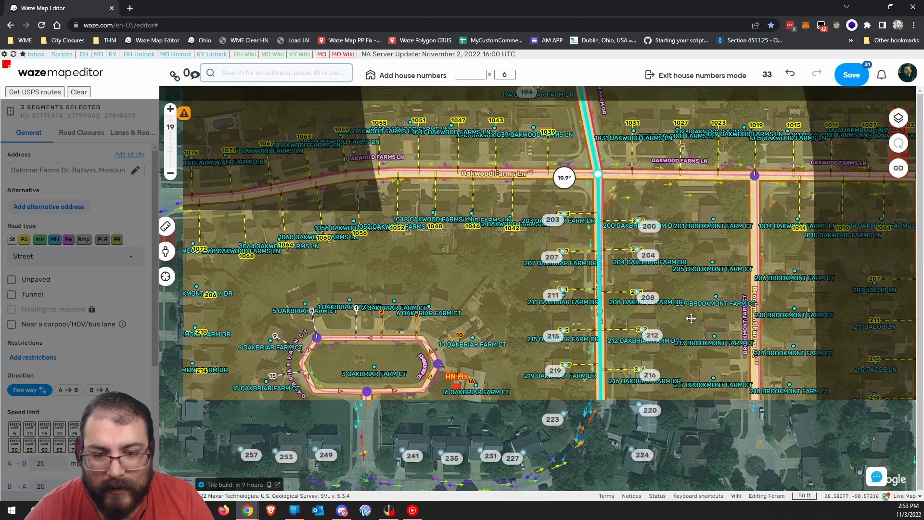
left_click_drag(492, 402, 588, 322)
key("ctrl+s")
left_click(686, 156)
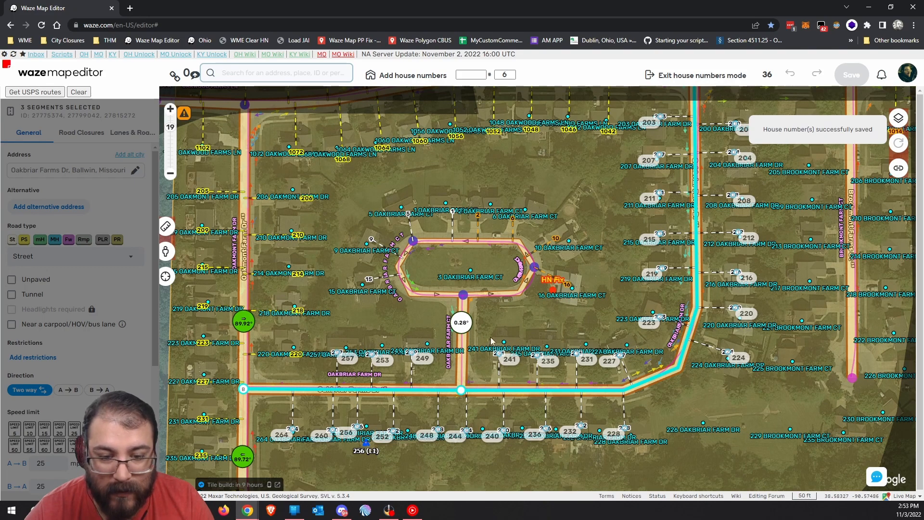
left_click_drag(609, 253, 528, 386)
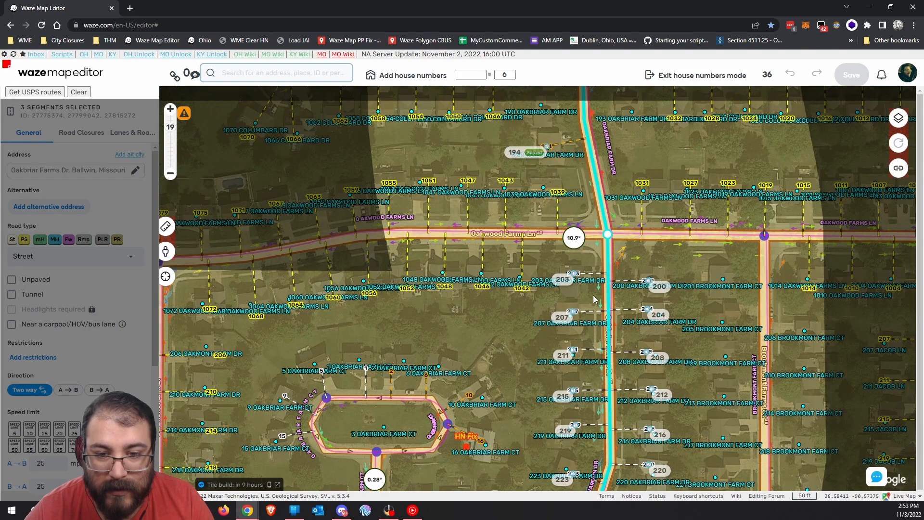
Add house number 190 at the house north of 194 on Oakbriar Farm Dr.
left_click_drag(525, 296, 497, 409)
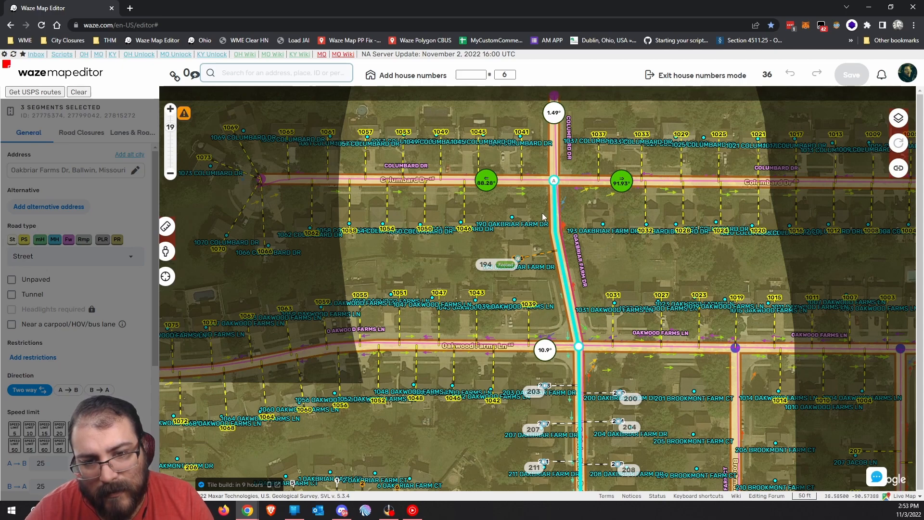
scroll(531, 229, "up", 1)
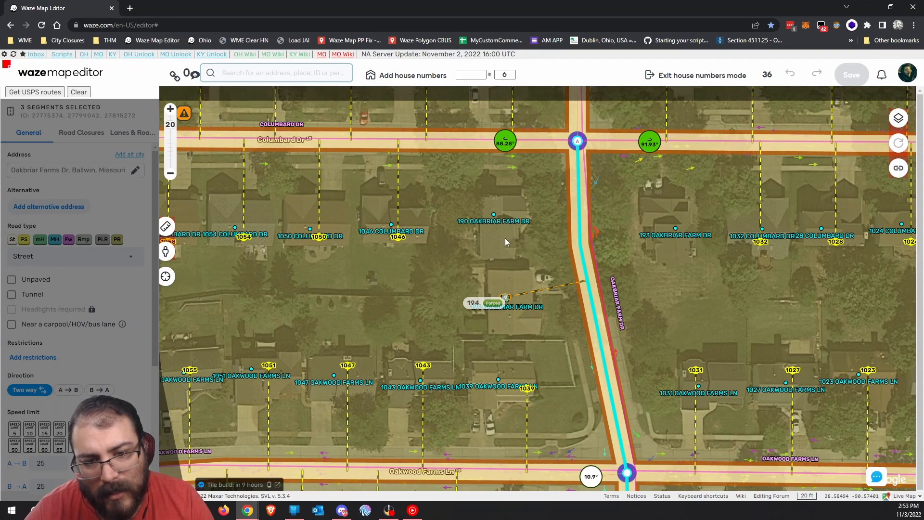
key("h")
left_click(493, 228)
type("19")
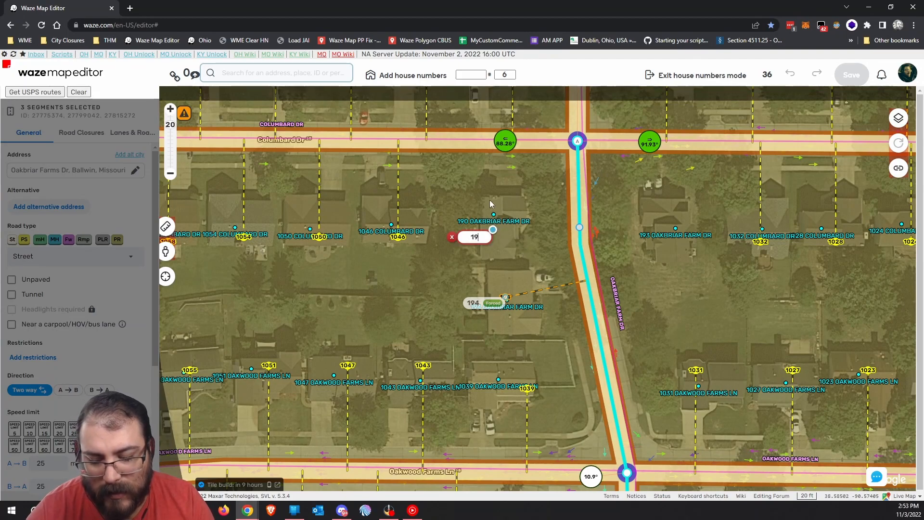
type("0")
key("Return")
Save house number 190 despite the validation warning and exit house-number editing.
left_click(853, 78)
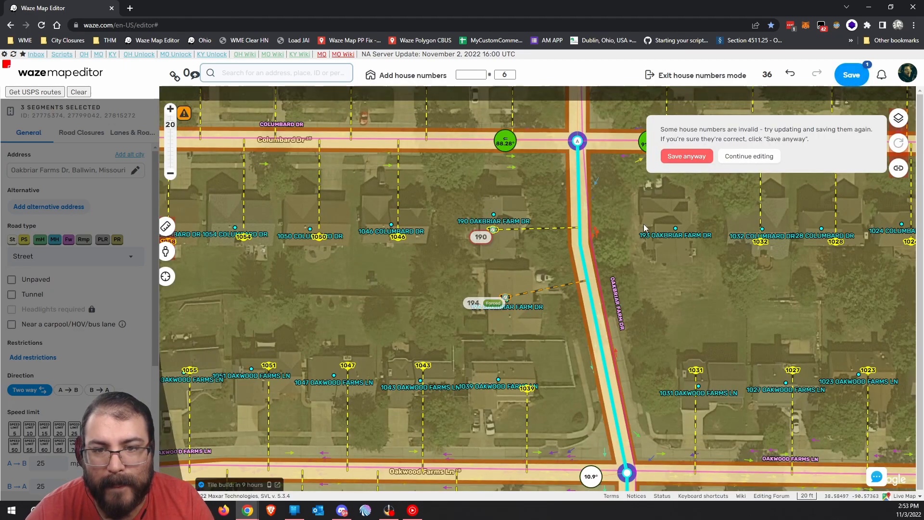
left_click(686, 157)
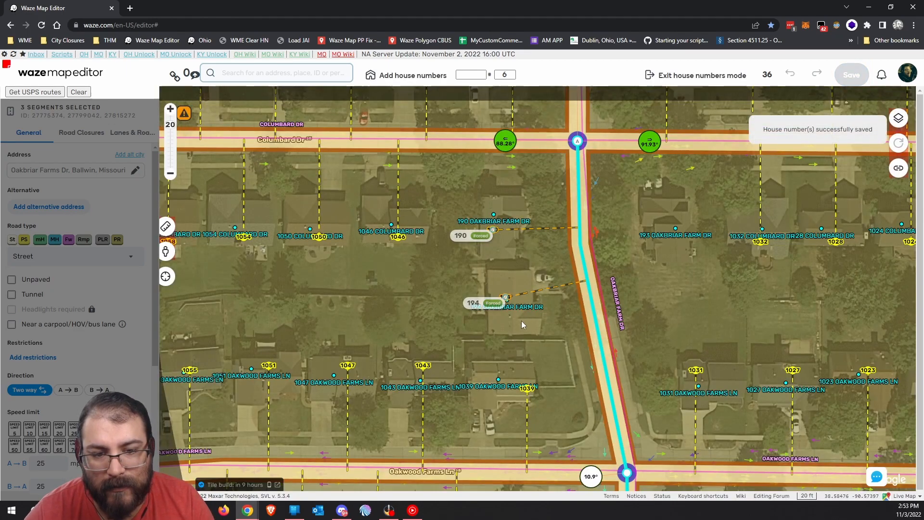
scroll(546, 331, "down", 1)
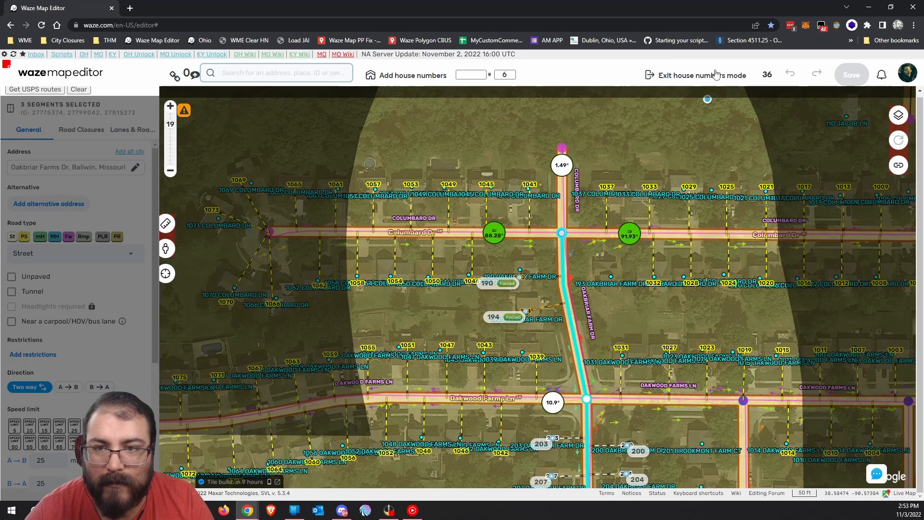
left_click(700, 76)
Deselect the road segment and pan south to the 256 residential place on Oakbriar Farms Dr.
left_click_drag(561, 306, 631, 164)
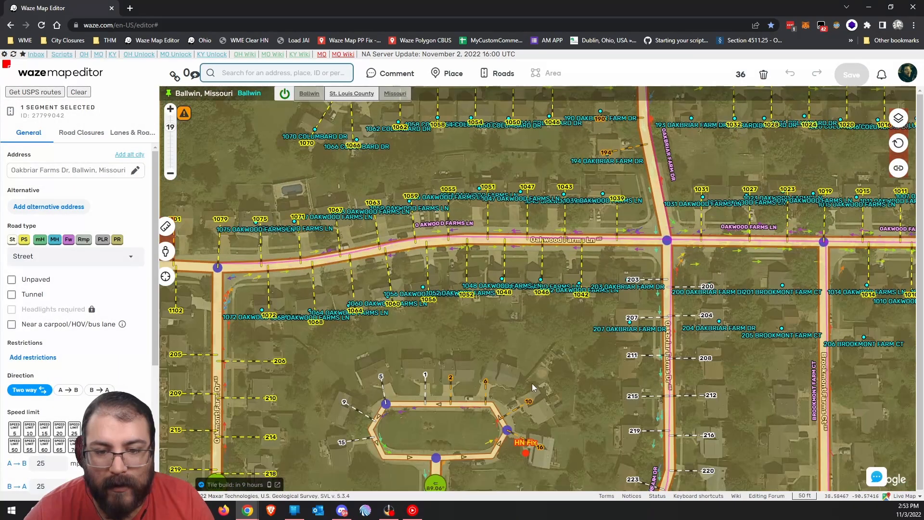
left_click_drag(535, 386, 579, 238)
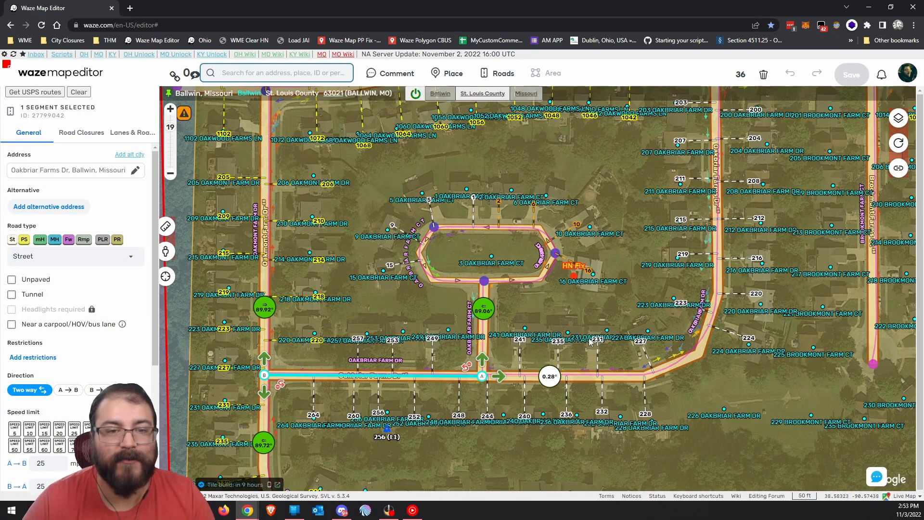
left_click(594, 319)
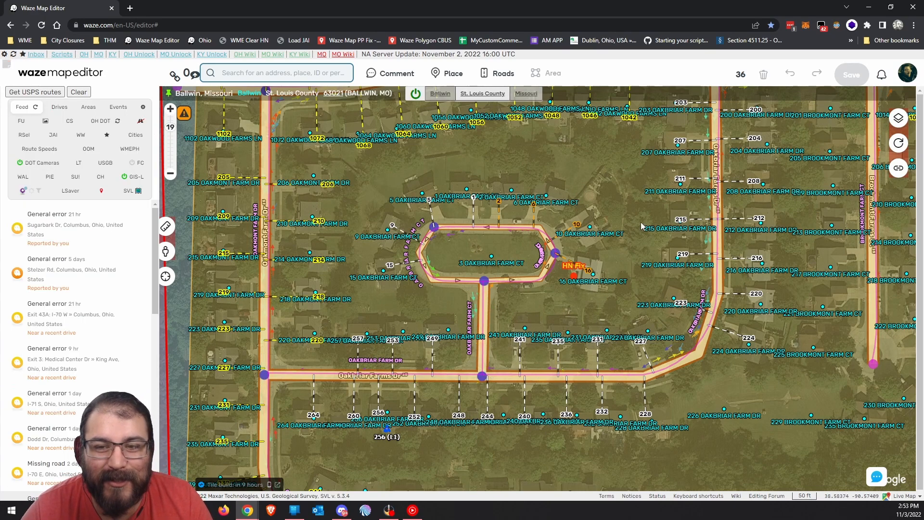
left_click_drag(641, 223, 602, 267)
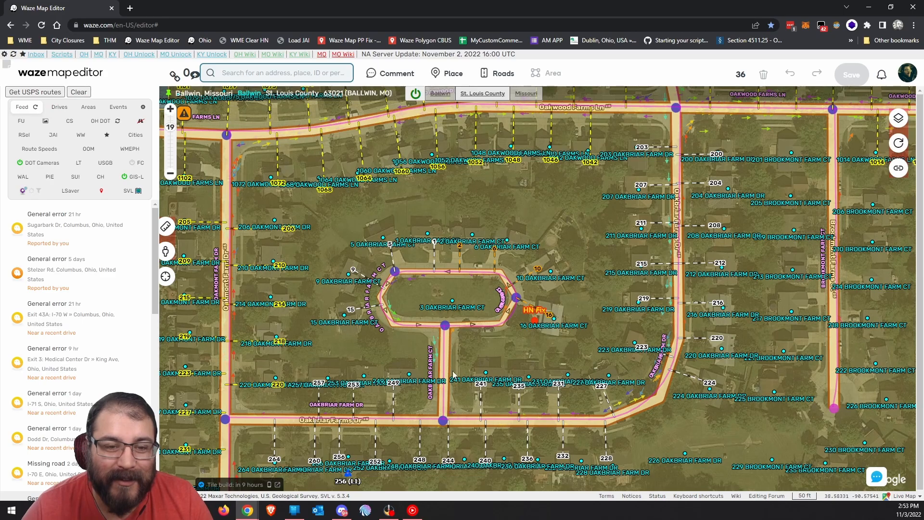
left_click_drag(548, 373, 570, 366)
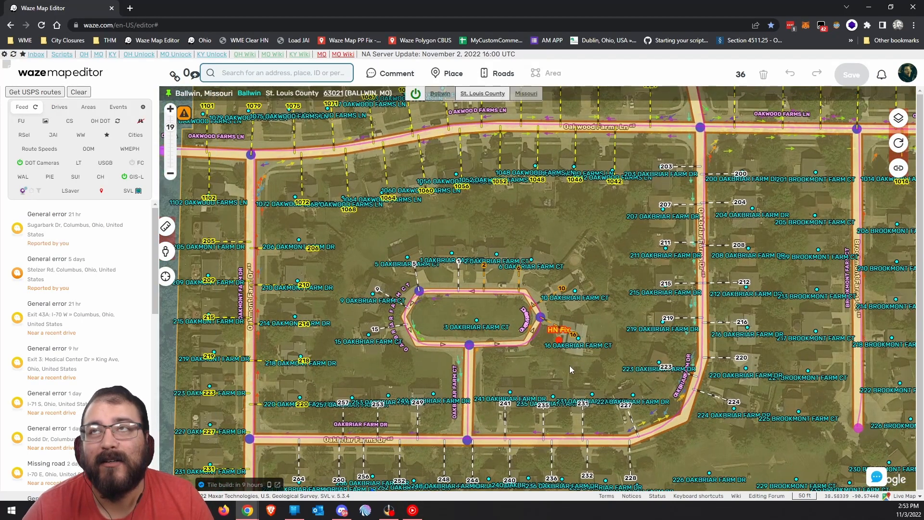
left_click_drag(417, 393, 491, 321)
left_click_drag(491, 412, 491, 349)
left_click(447, 358)
left_click(447, 358)
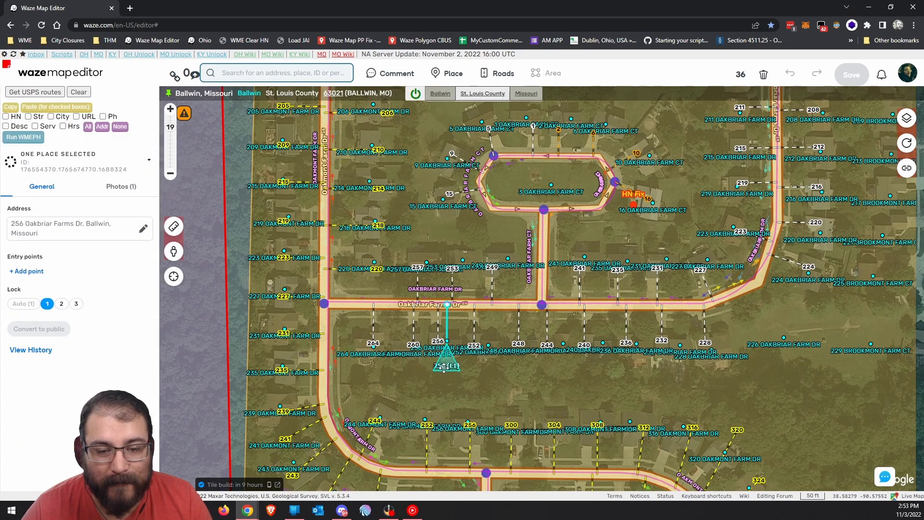
scroll(447, 360, "up", 1)
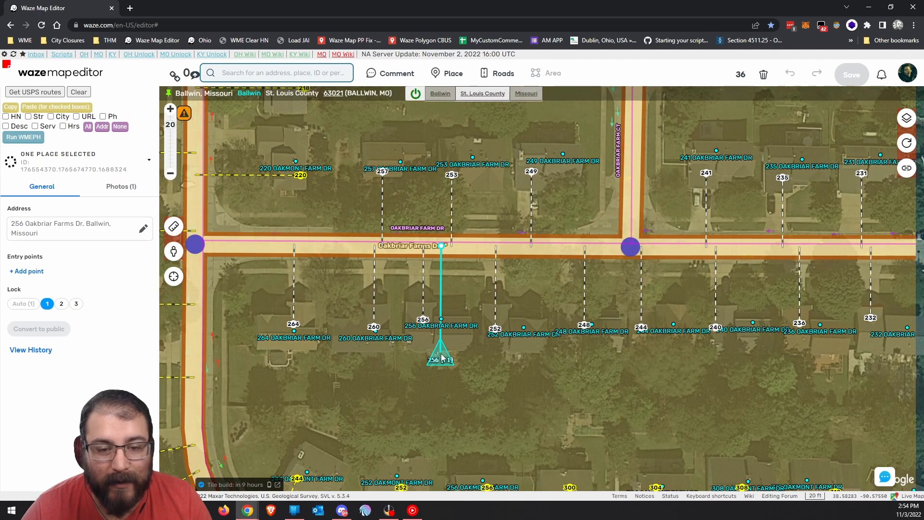
key("Escape")
left_click(442, 354)
left_click_drag(442, 354, 430, 326)
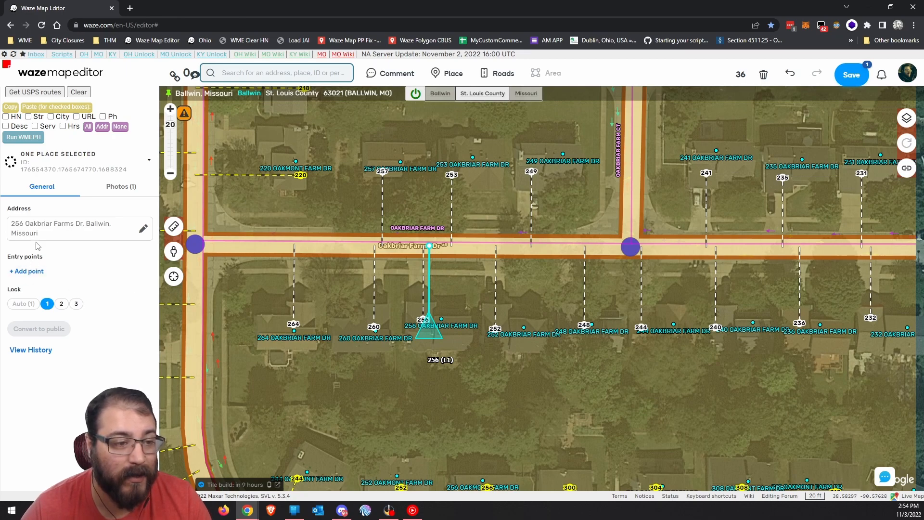
Add an entry point between house and road, set lock level 3, and save.
left_click(128, 191)
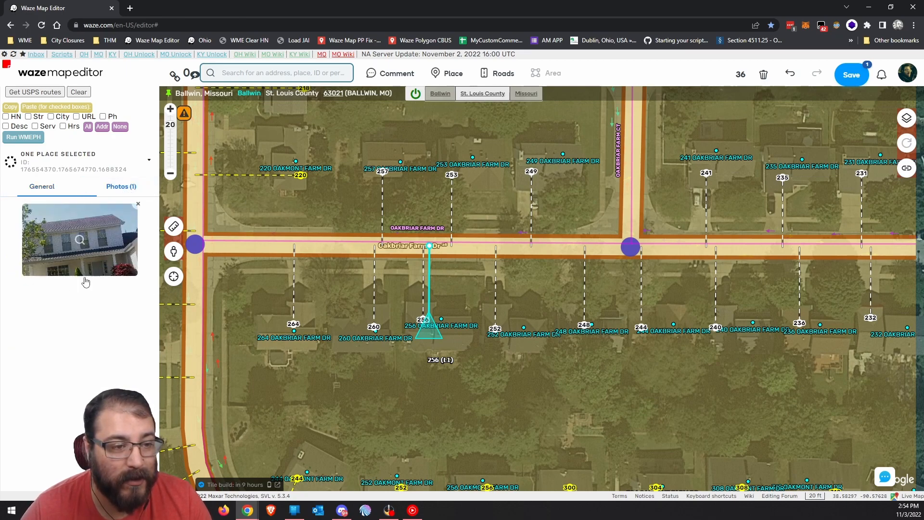
left_click(42, 190)
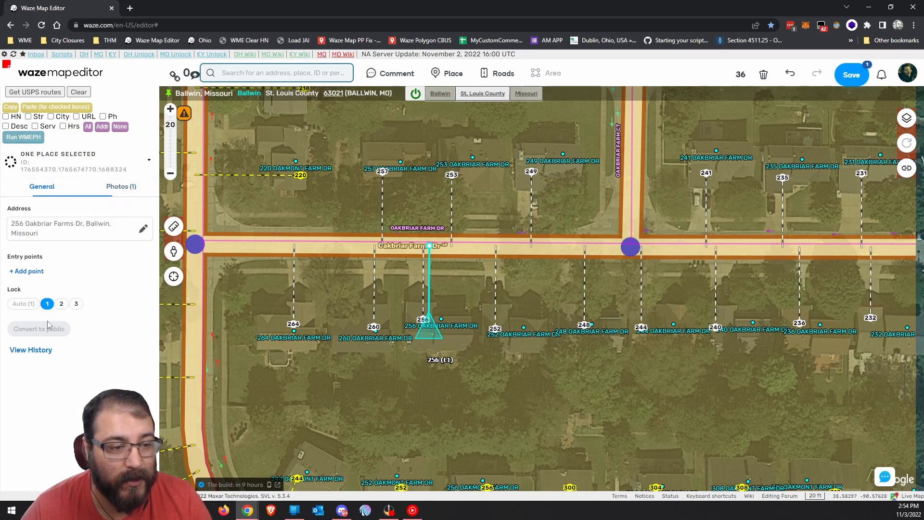
left_click(29, 272)
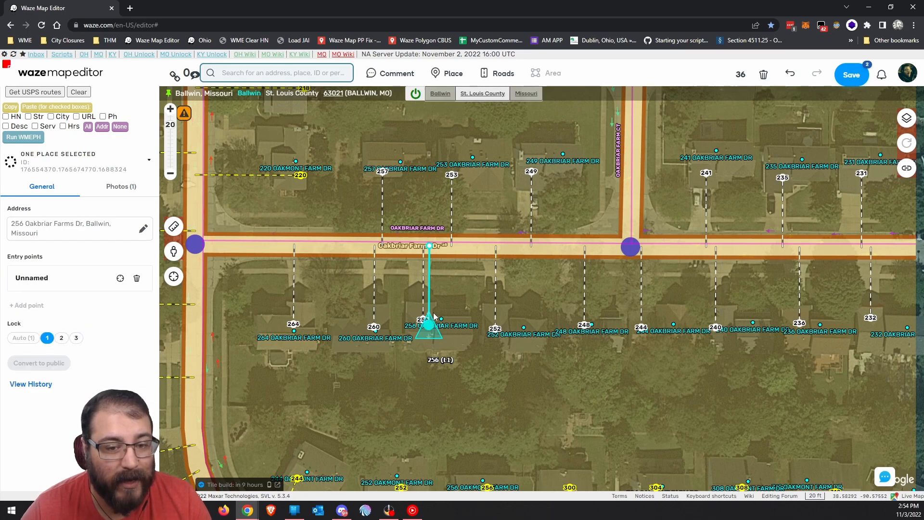
left_click(425, 280)
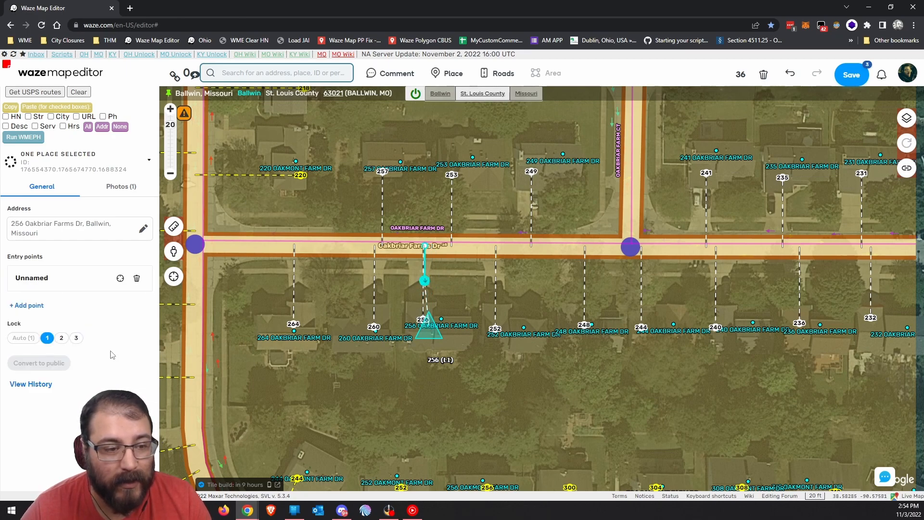
left_click(76, 337)
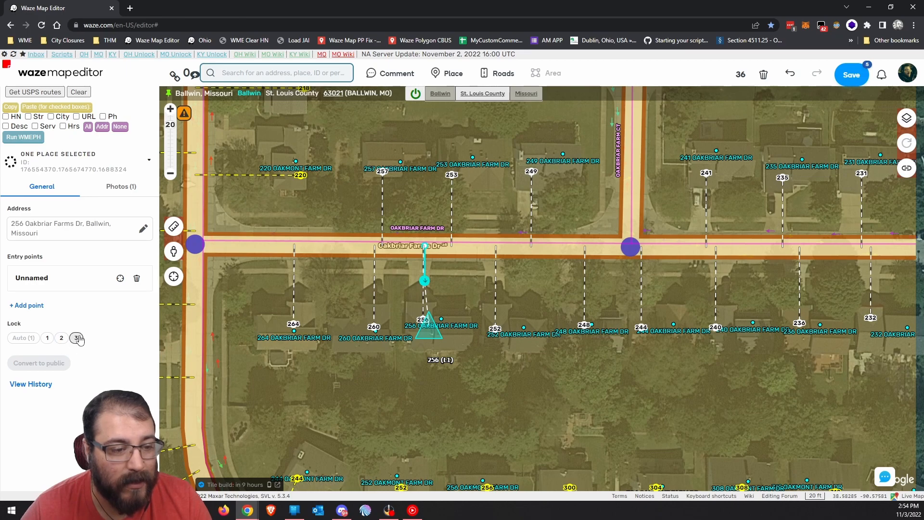
left_click(851, 75)
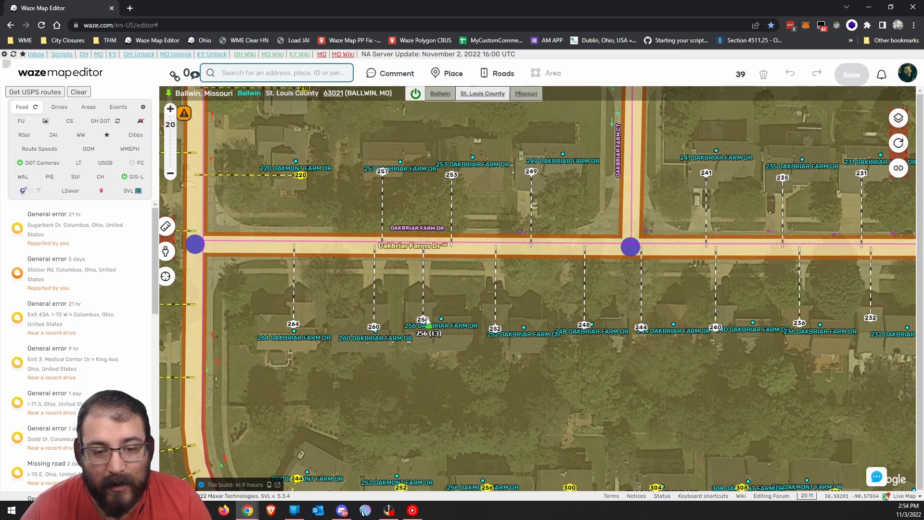
Pan along Oakbriar Farms Dr, zoom out to level 19, and centre the Oakbriar Farm Ct loop.
left_click_drag(469, 343, 439, 344)
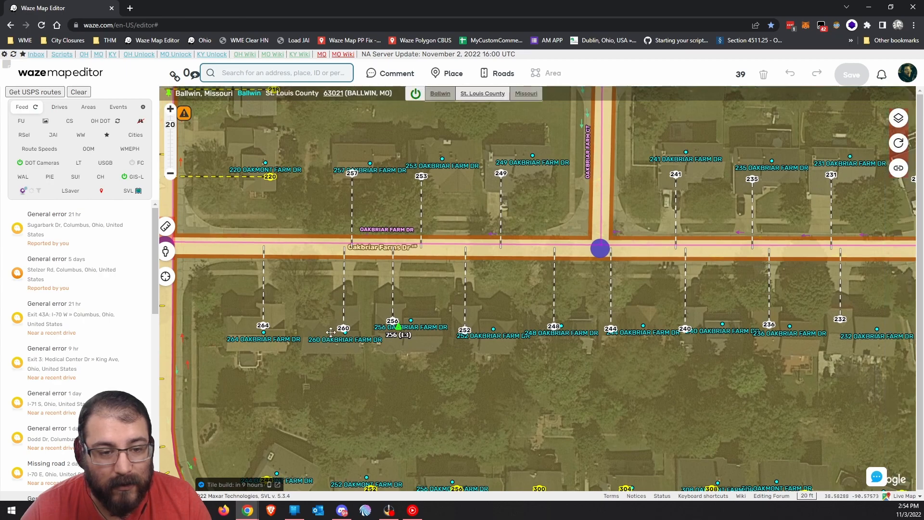
left_click_drag(324, 327, 350, 322)
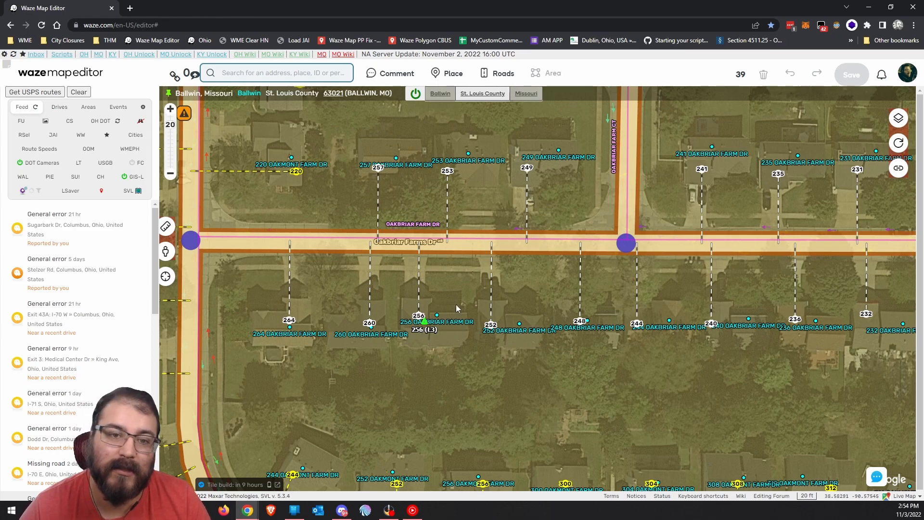
left_click_drag(477, 348, 494, 351)
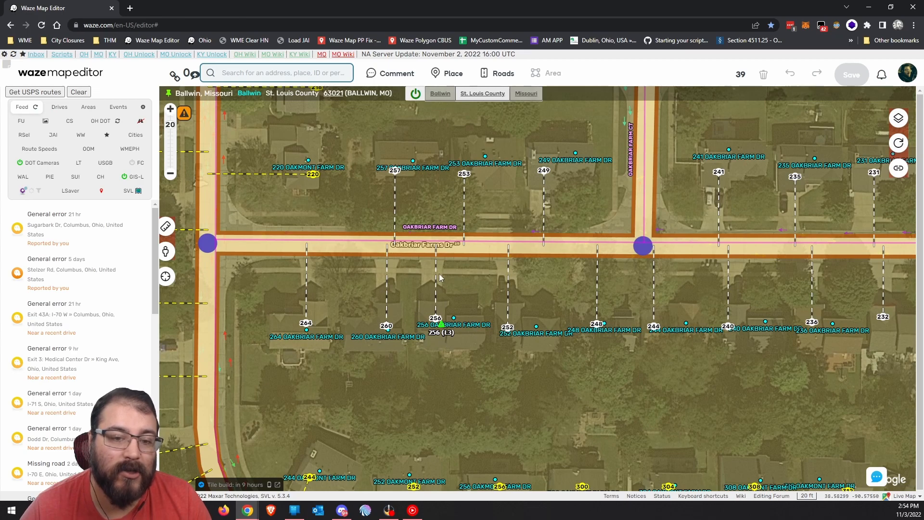
left_click_drag(460, 376, 422, 366)
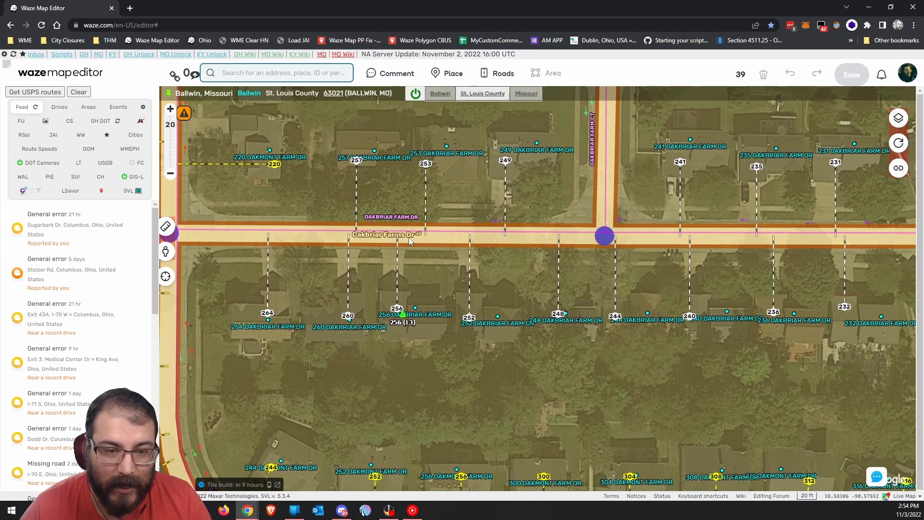
scroll(679, 366, "down", 1)
left_click_drag(626, 327, 614, 434)
left_click_drag(509, 269, 574, 319)
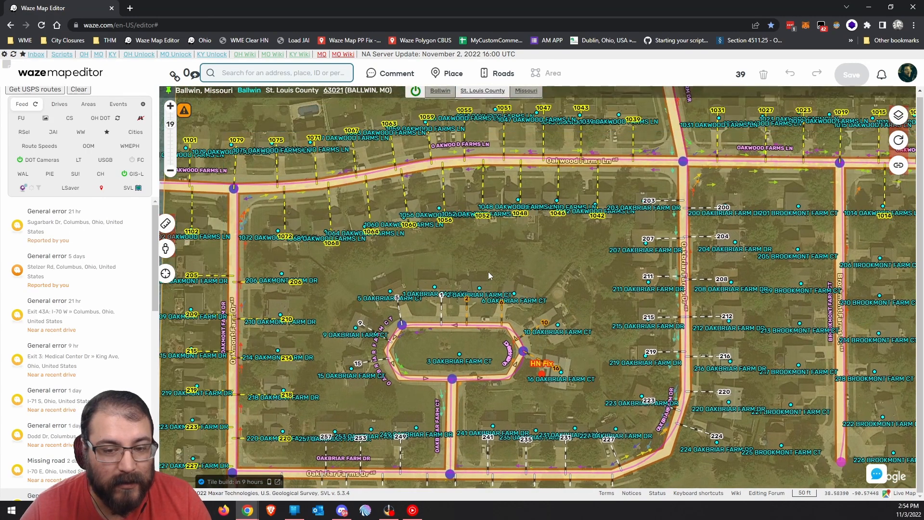
left_click_drag(490, 272, 517, 277)
left_click_drag(577, 266, 467, 319)
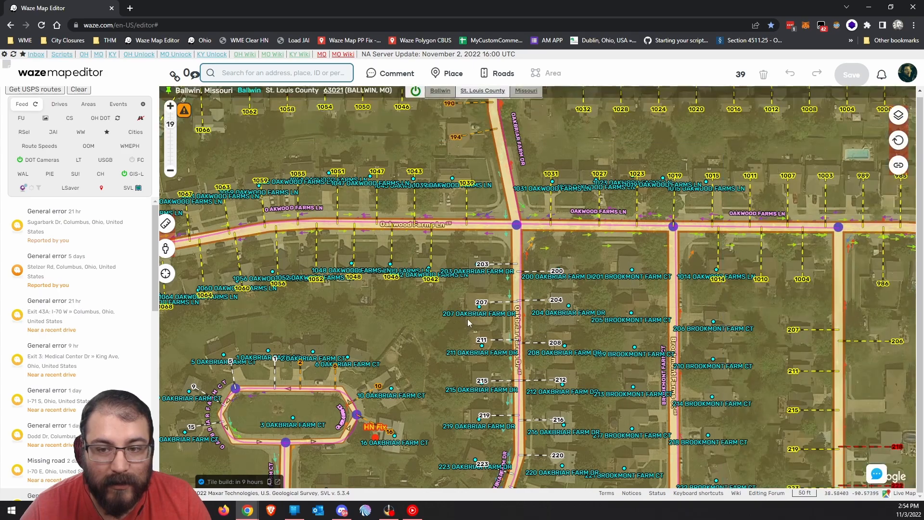
left_click_drag(460, 368, 507, 241)
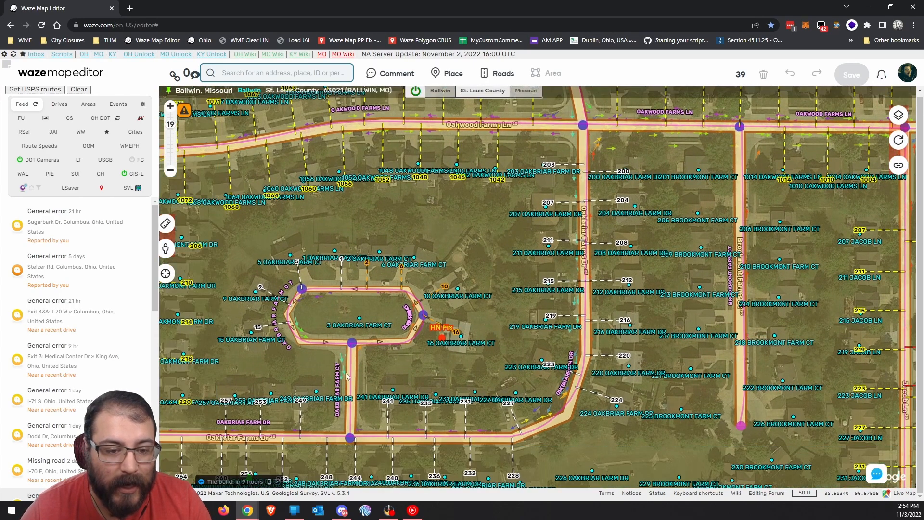
Select the Oakbriar Farm Ct loop segment and enter house-number editing.
left_click(413, 335)
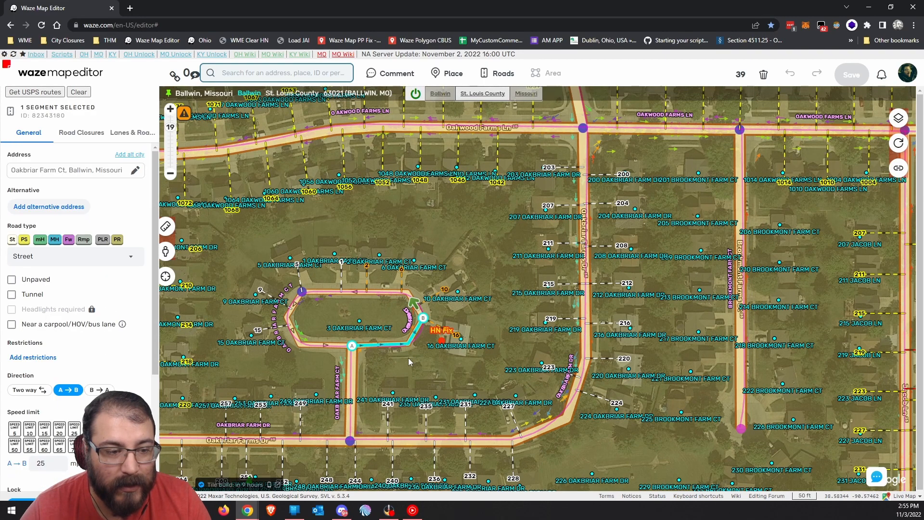
scroll(408, 356, "up", 1)
left_click(63, 403)
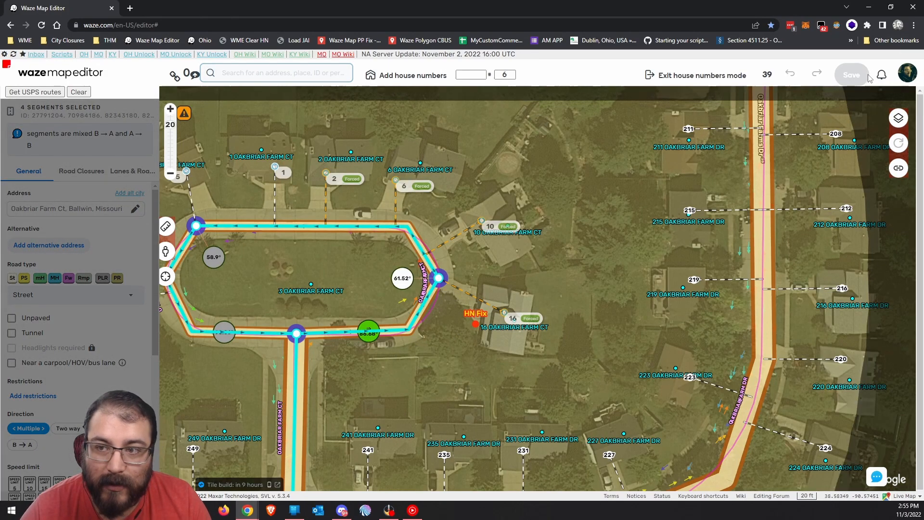
left_click(898, 118)
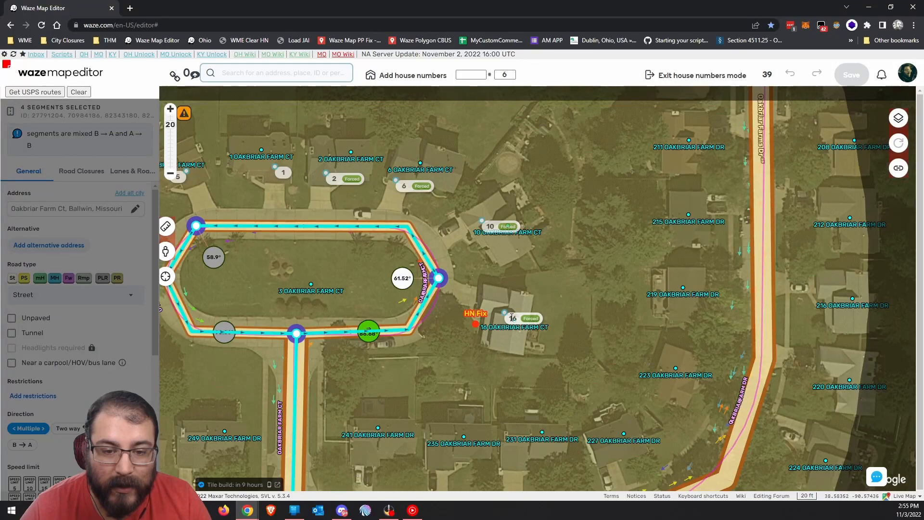
Check house numbers 16, 10, 6, 2 and 1 around the loop.
left_click(512, 317)
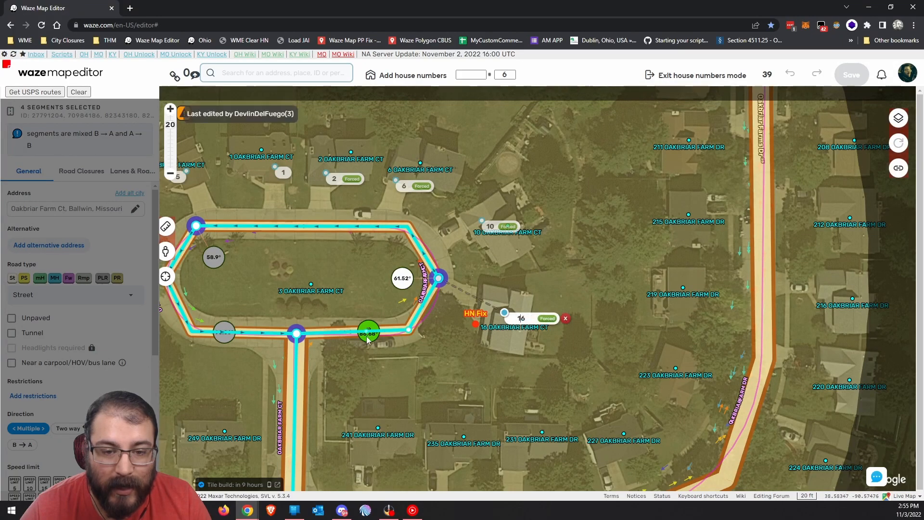
left_click(491, 226)
left_click(407, 187)
left_click_drag(360, 277, 475, 290)
left_click(419, 191)
left_click(447, 199)
Move the stop points of house numbers 5 and 9 onto the loop.
left_click(342, 201)
left_click_drag(412, 291, 432, 285)
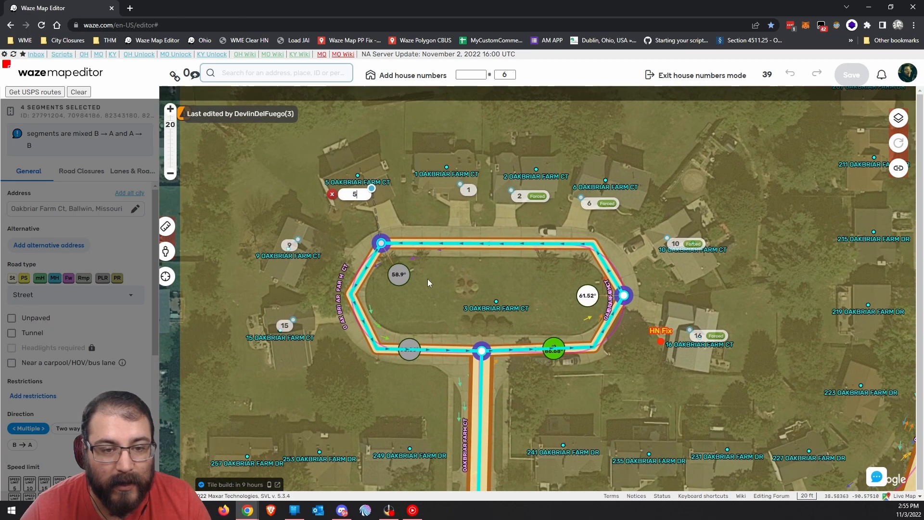
left_click_drag(381, 244, 393, 243)
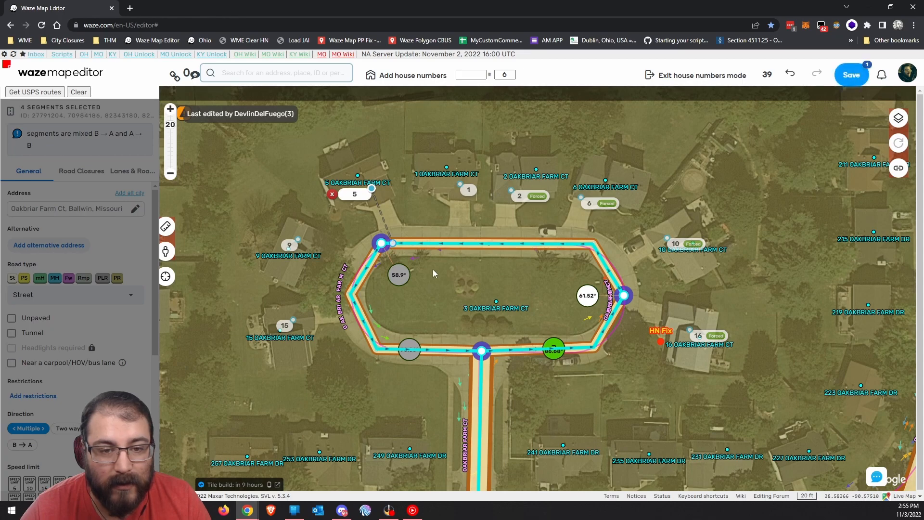
left_click_drag(302, 247, 362, 211)
left_click(349, 209)
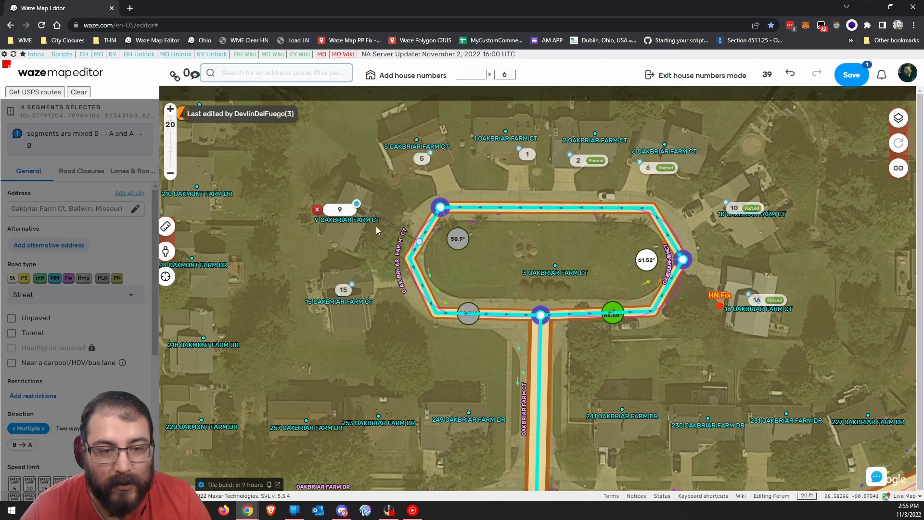
left_click_drag(420, 241, 426, 230)
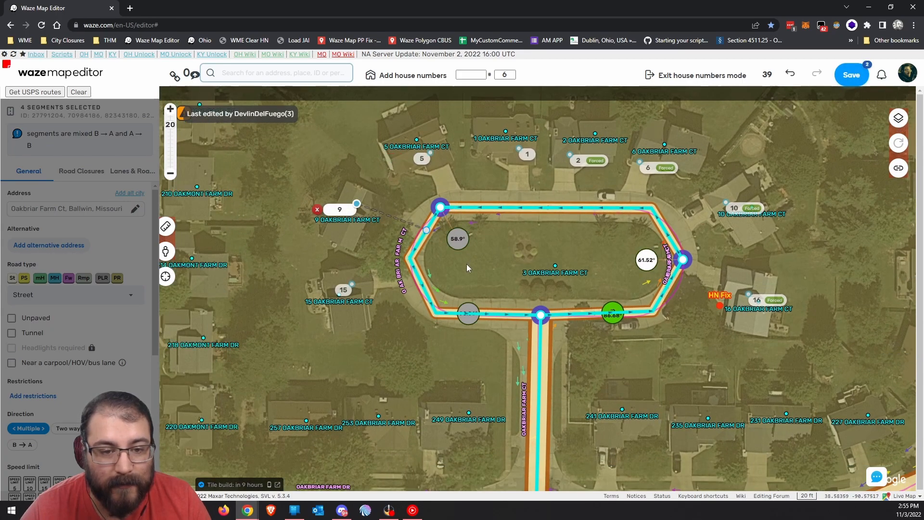
Check house number 15, then save the house-number edits.
left_click_drag(466, 263, 476, 239)
left_click(353, 265)
left_click_drag(415, 327, 391, 263)
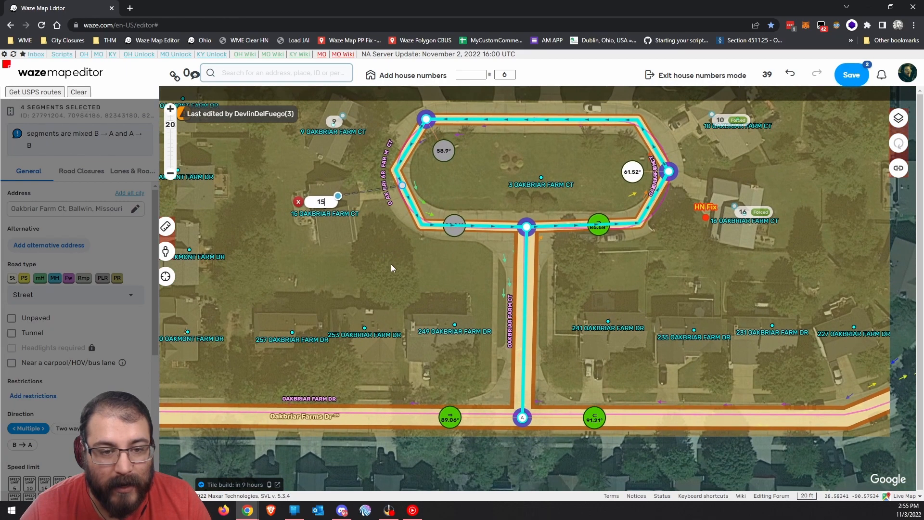
left_click(391, 267)
left_click_drag(470, 283, 404, 292)
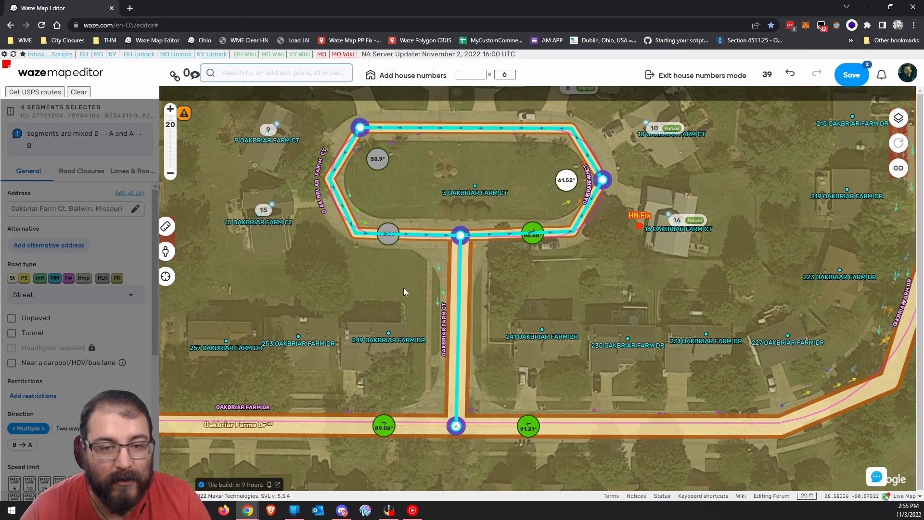
left_click(852, 75)
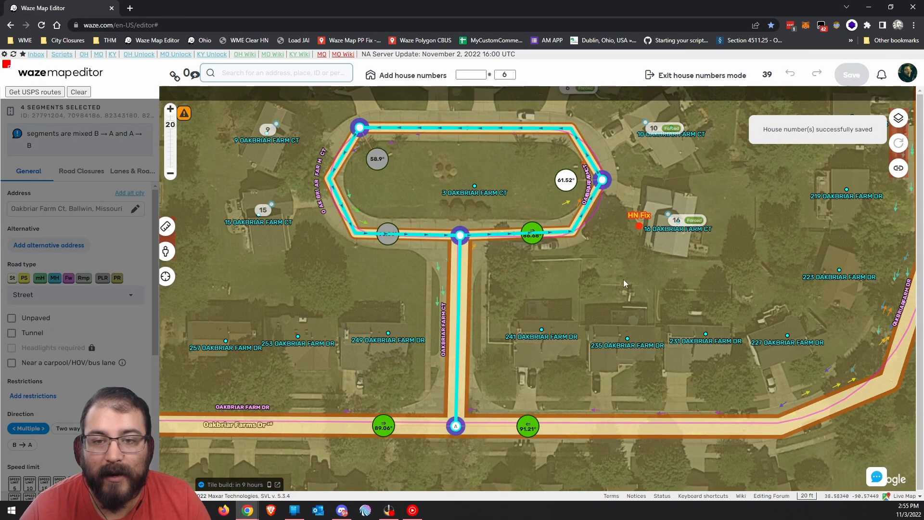
Pan the map to the west end of Oakbriar Farm Dr.
left_click_drag(602, 236, 534, 292)
left_click_drag(484, 380, 645, 243)
left_click_drag(429, 427, 580, 352)
left_click_drag(722, 180, 702, 209)
Exit house-number editing, zoom out one level, and clear the Oakbriar Farm Dr segment selection.
left_click(703, 75)
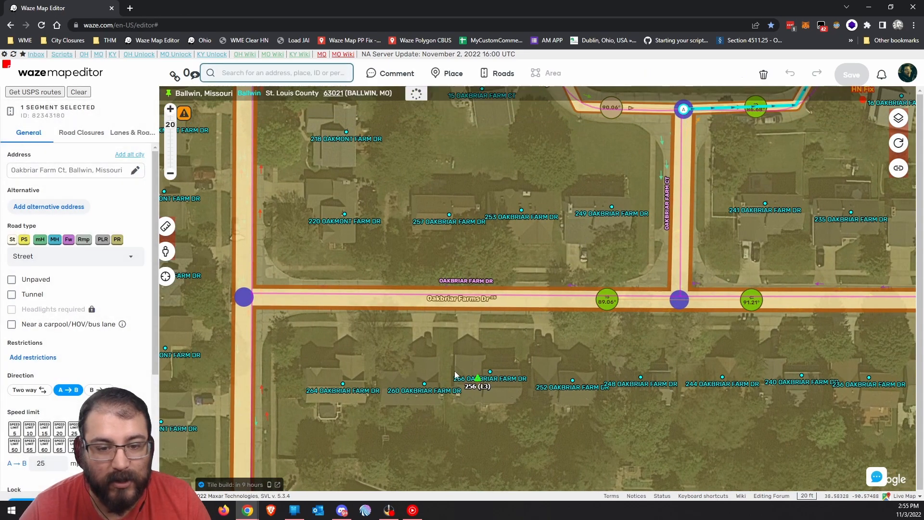
left_click_drag(564, 351, 485, 355)
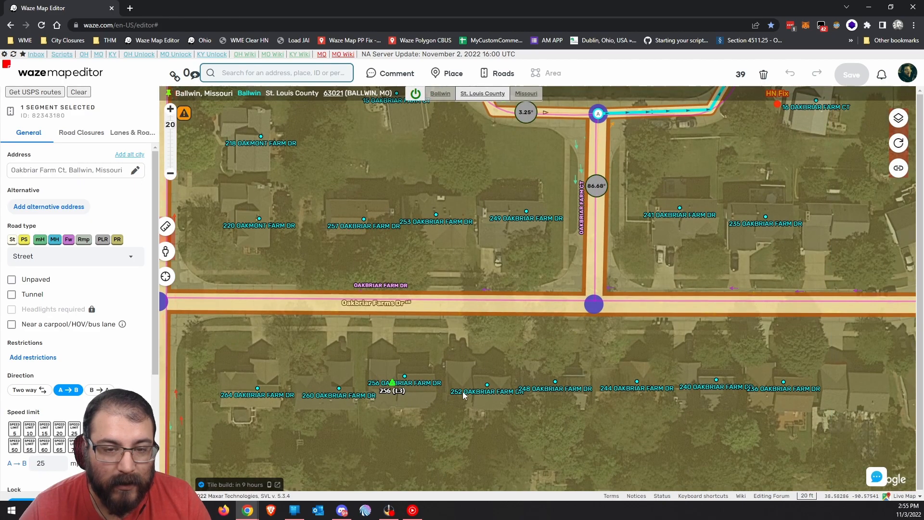
scroll(475, 390, "down", 1)
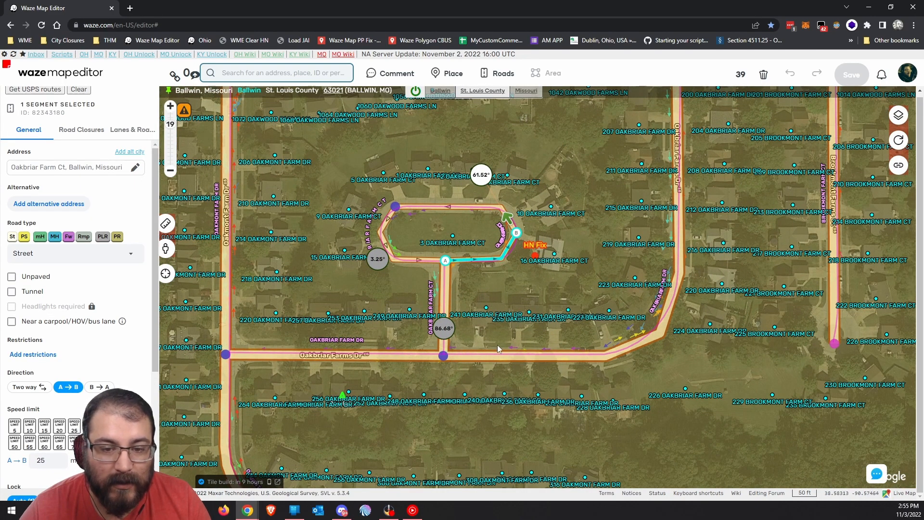
left_click(431, 336)
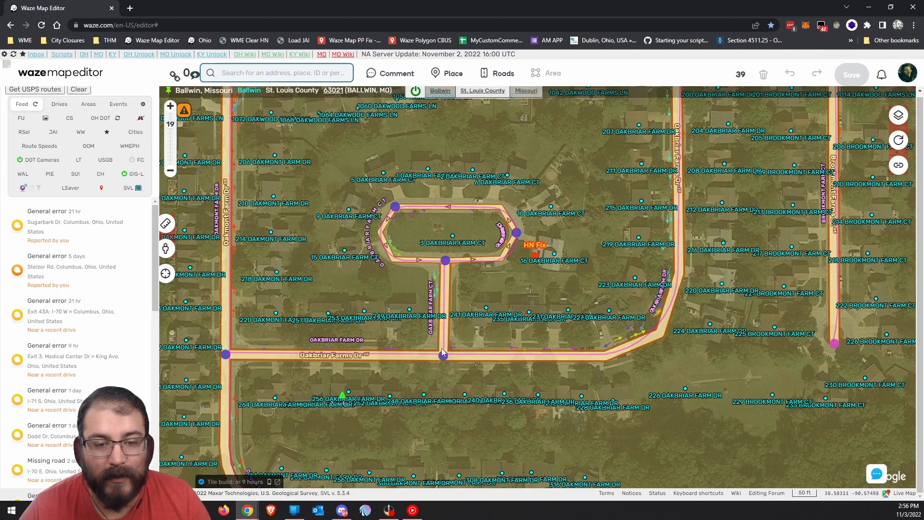
left_click_drag(563, 163, 487, 219)
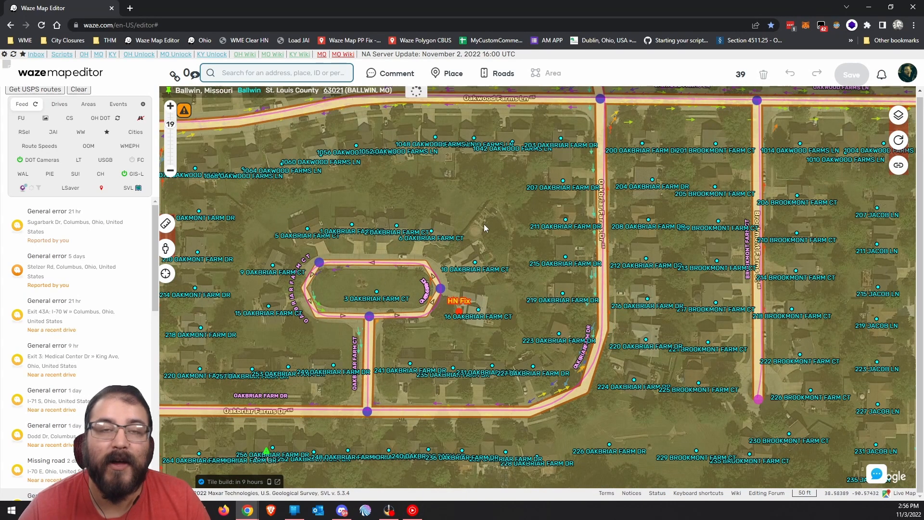
left_click_drag(495, 252, 532, 316)
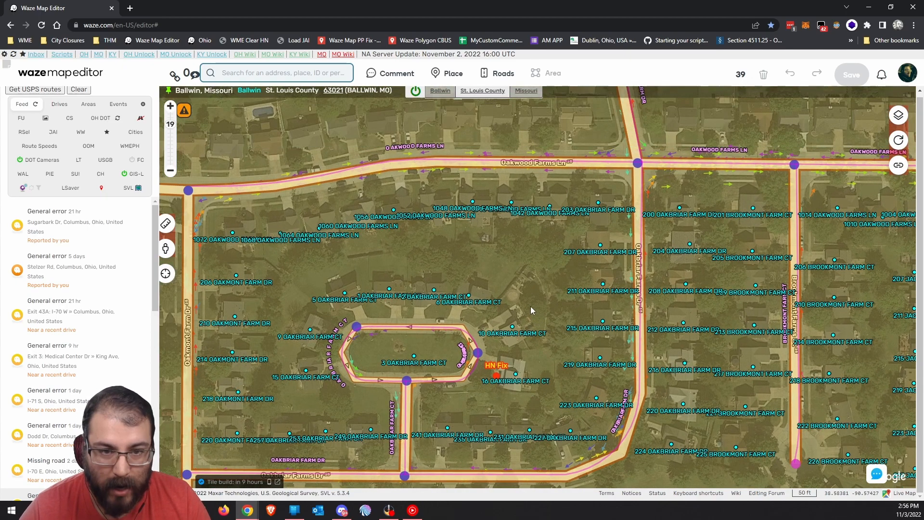
left_click_drag(485, 238, 489, 264)
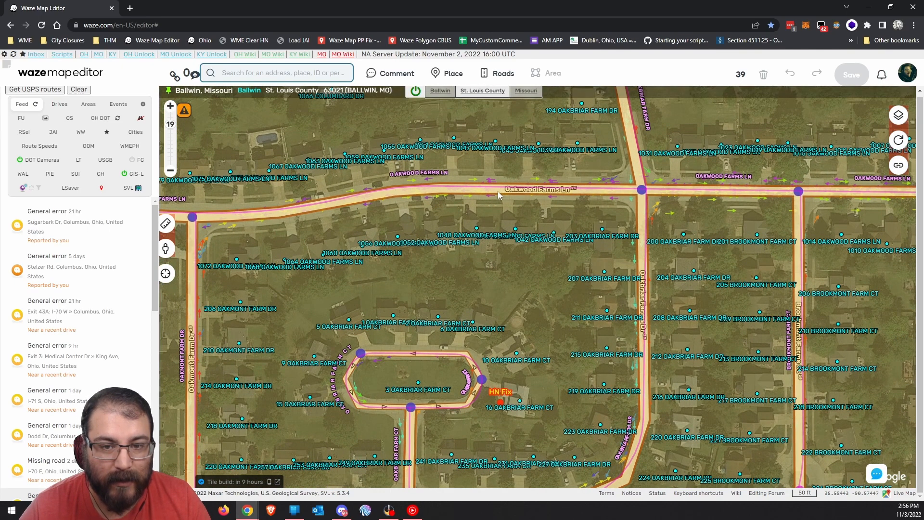
left_click(500, 187)
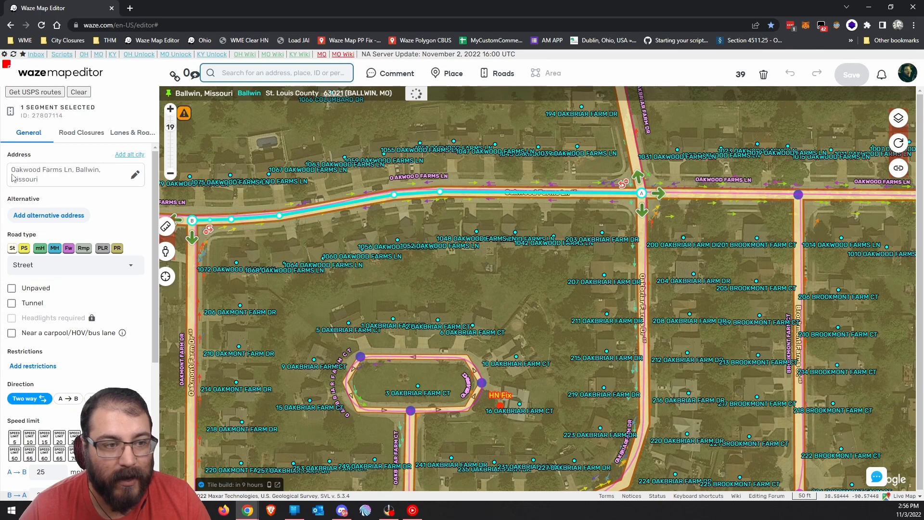
left_click(532, 372)
left_click_drag(532, 370, 529, 320)
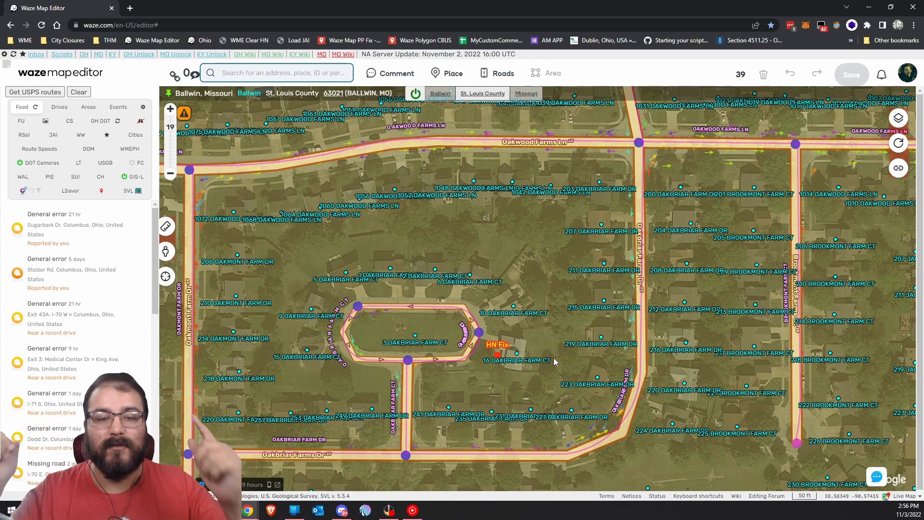
left_click_drag(539, 345, 548, 382)
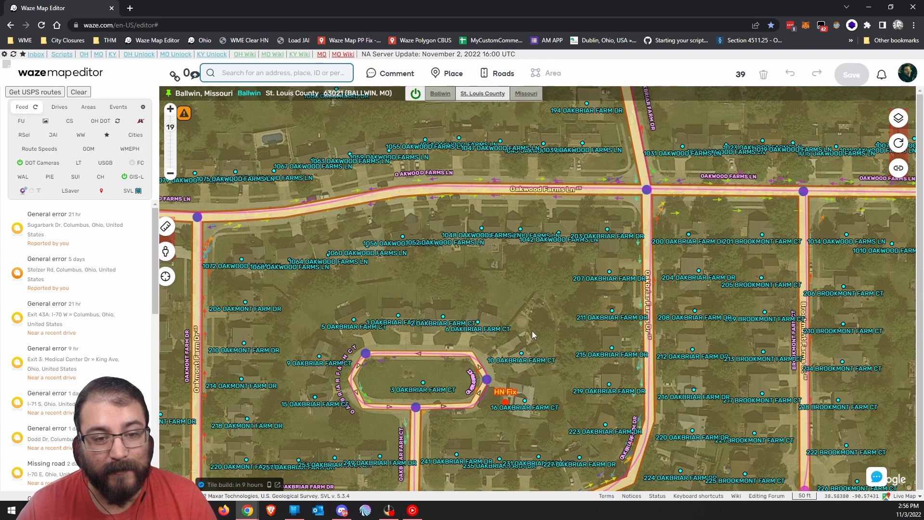
left_click_drag(545, 289, 572, 323)
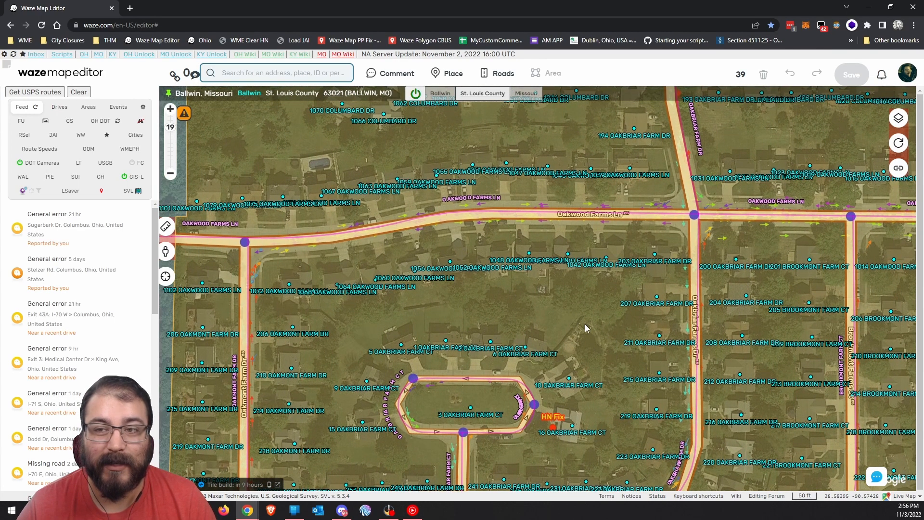
left_click_drag(579, 313, 572, 240)
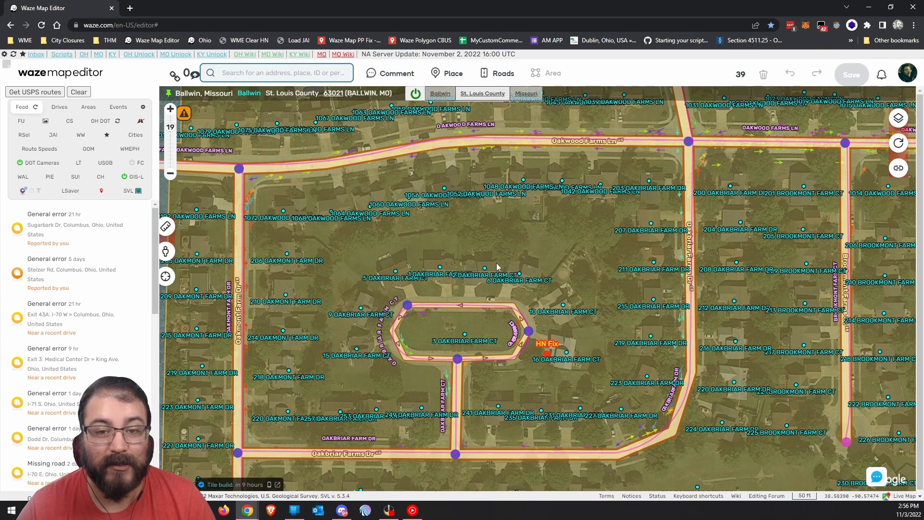